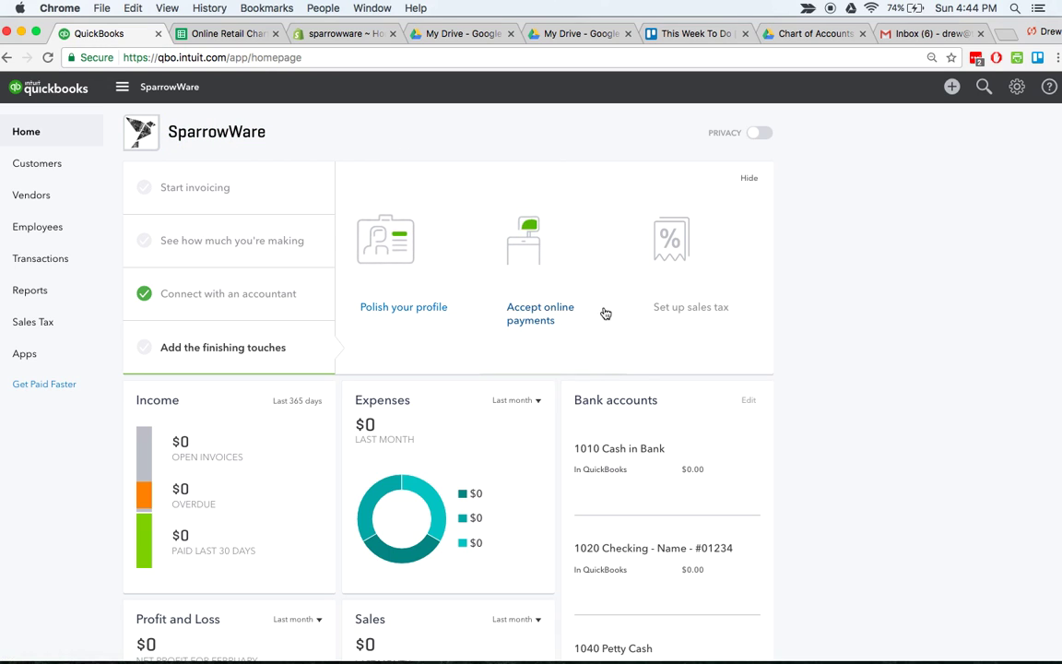
Open Account and Settings from the gear menu and review the Company settings.
click(1017, 90)
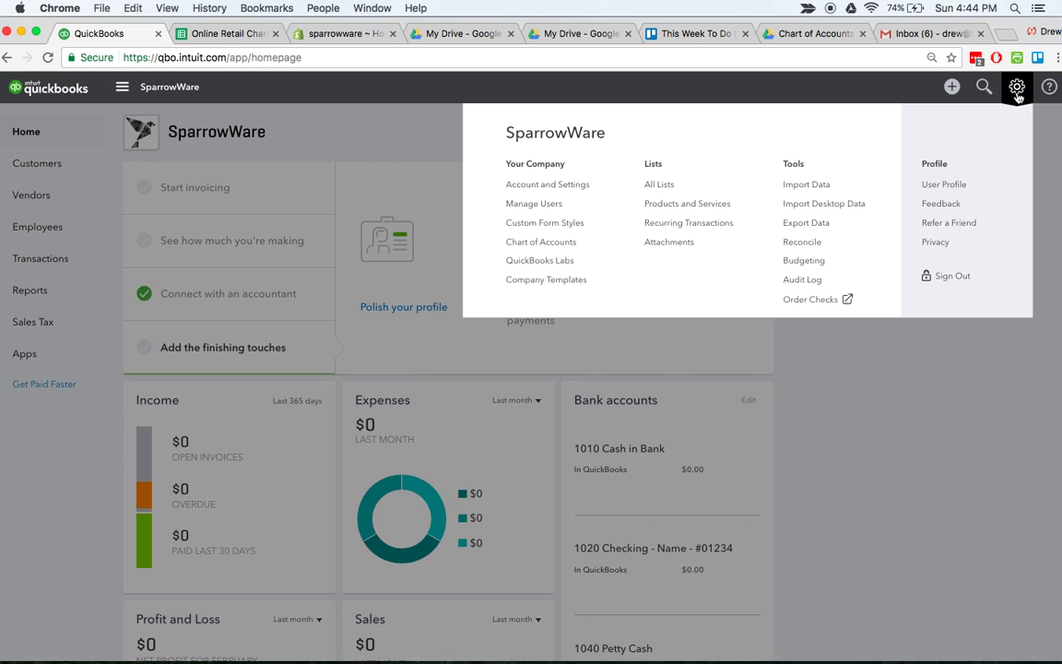
click(553, 189)
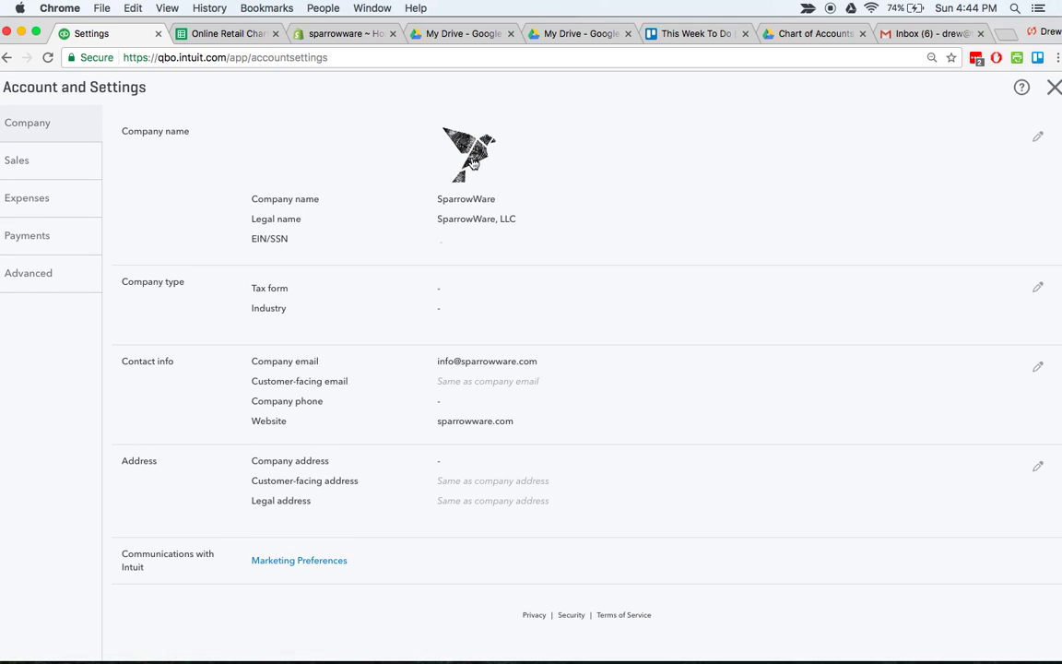
scroll(502, 263, down, 1)
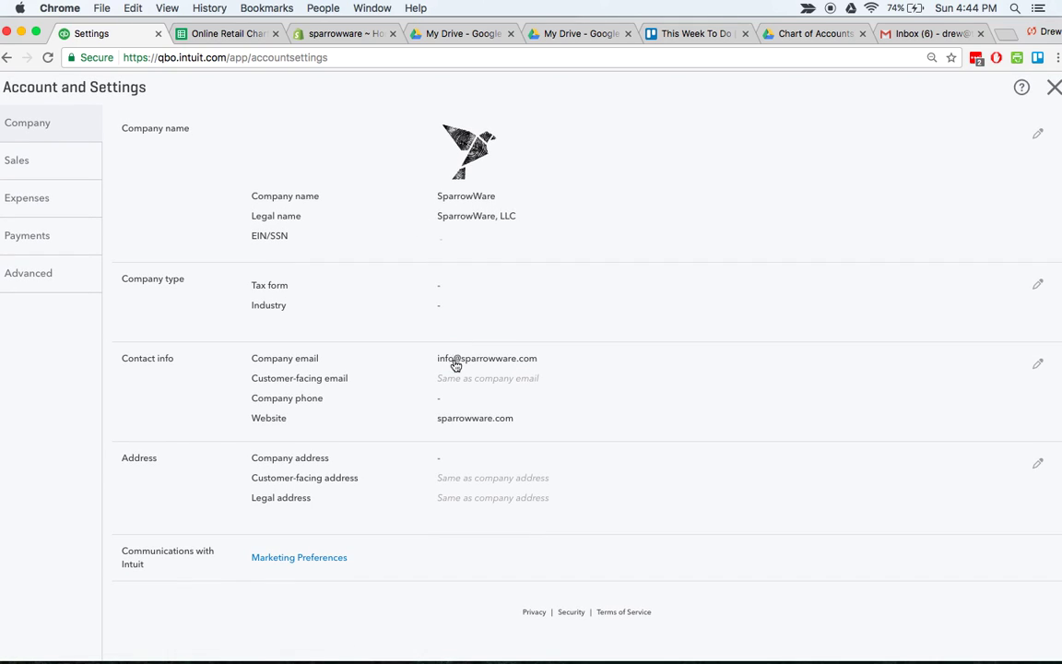
scroll(466, 435, up, 1)
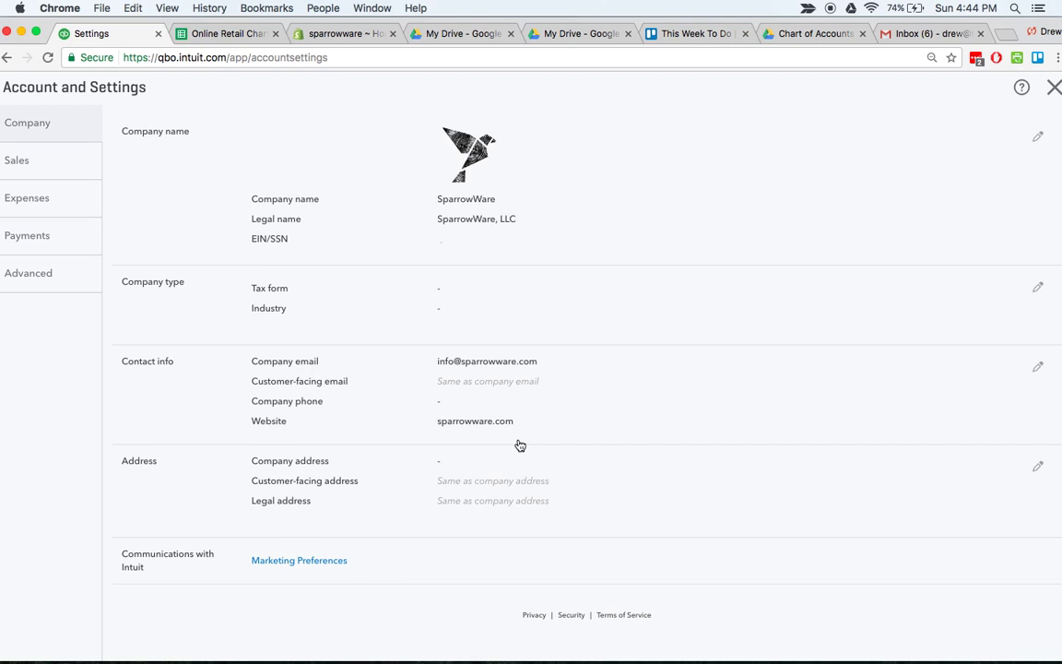
Review the Sales settings, including Due on receipt invoice terms and inventory tracking.
click(18, 162)
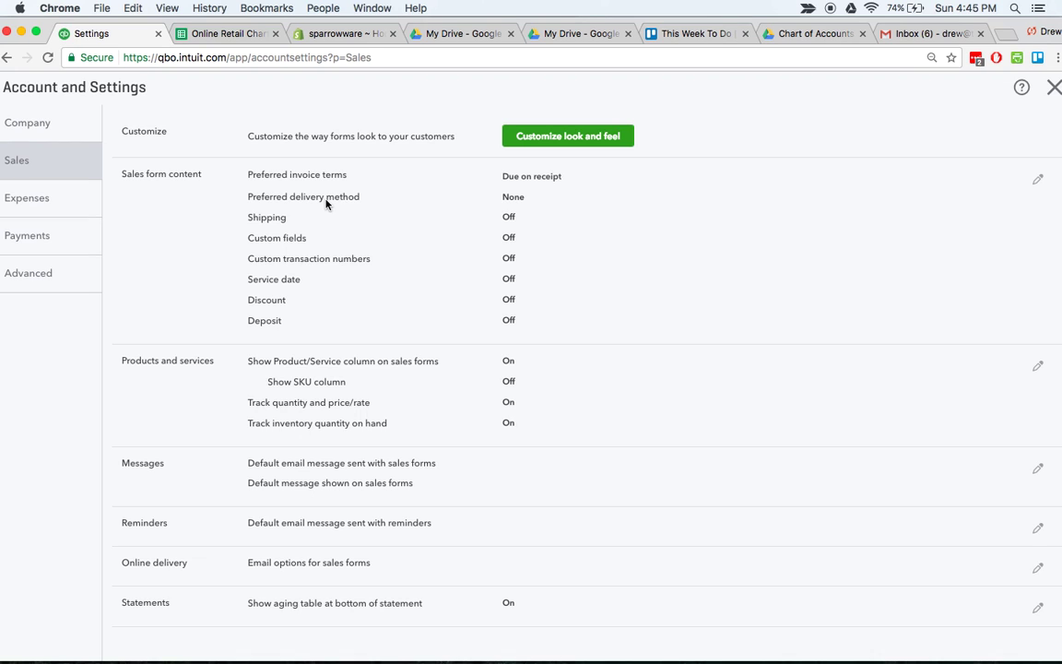
scroll(498, 225, down, 1)
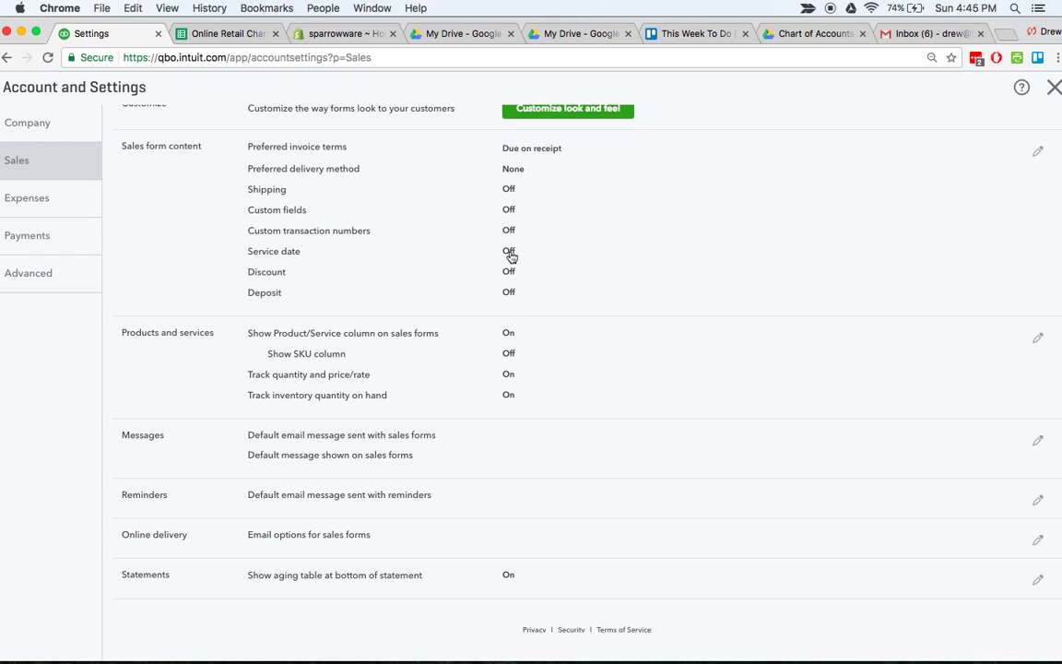
scroll(510, 256, up, 1)
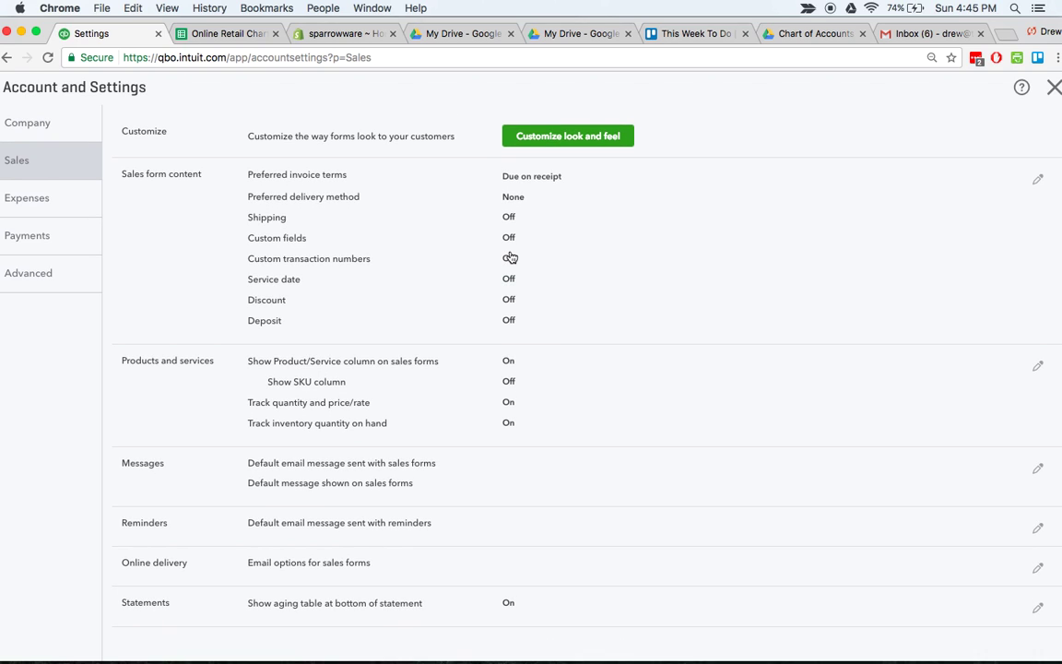
scroll(510, 257, down, 1)
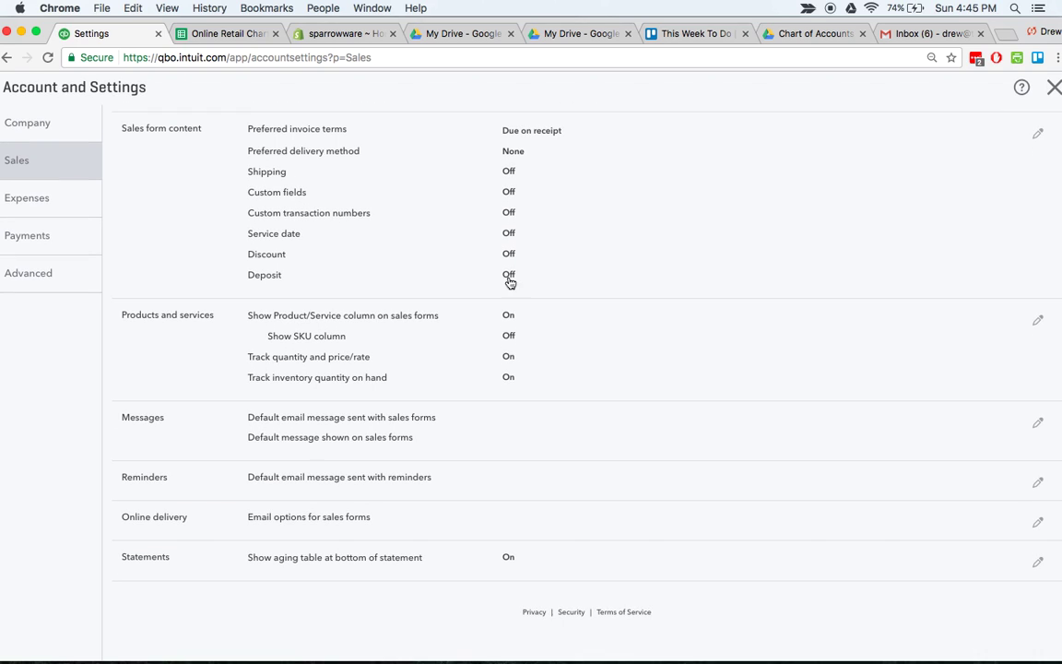
Compare the Expenses and Payments settings sections, ending on Payments.
click(54, 197)
click(27, 237)
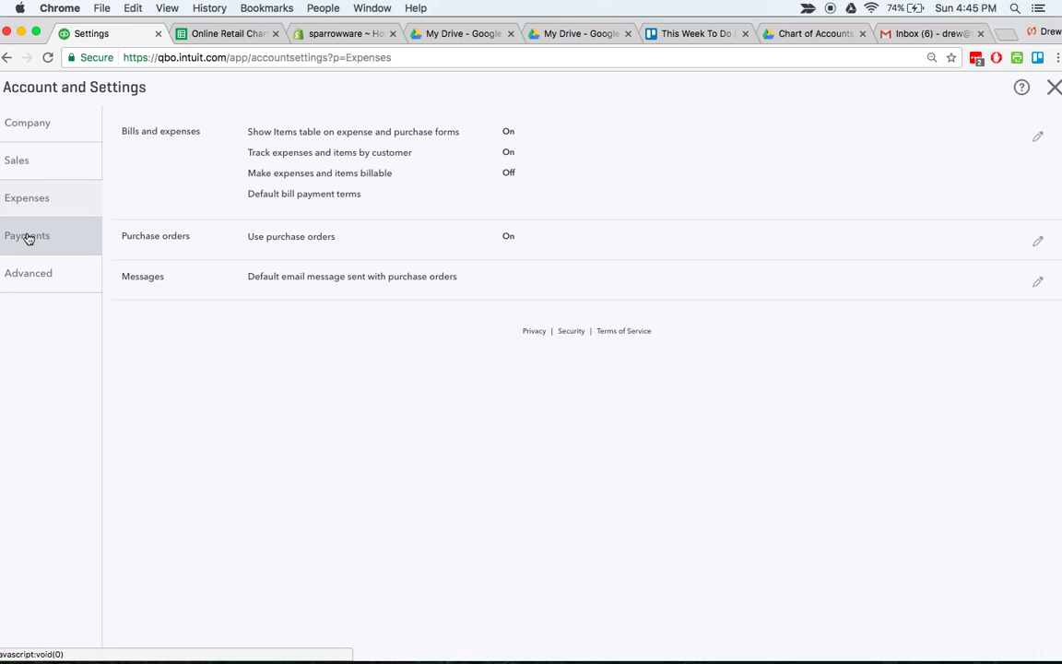
click(36, 206)
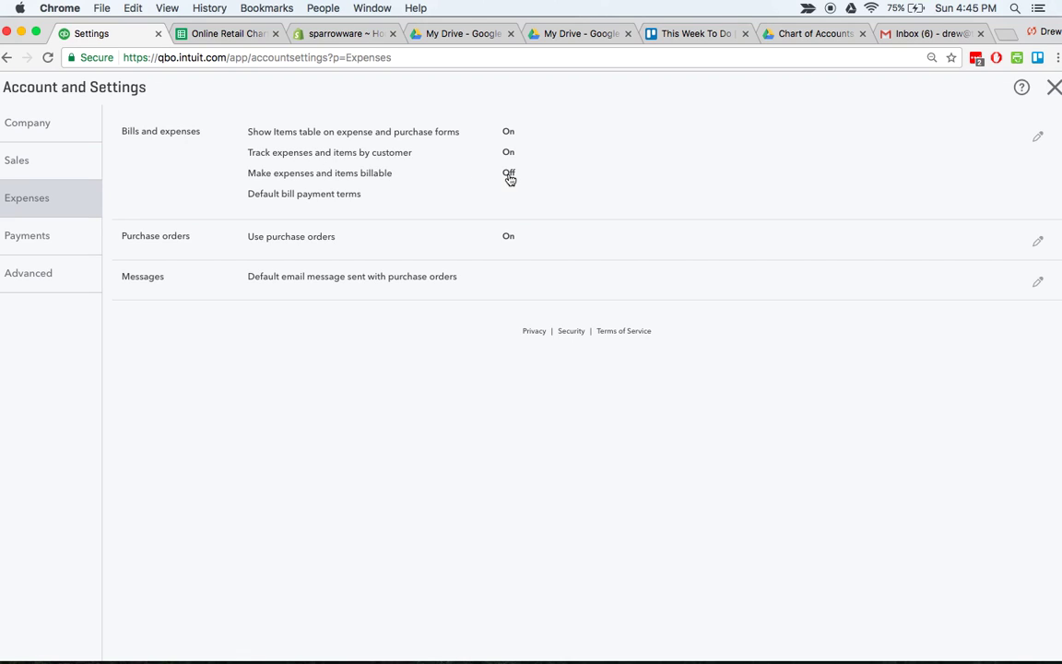
click(46, 236)
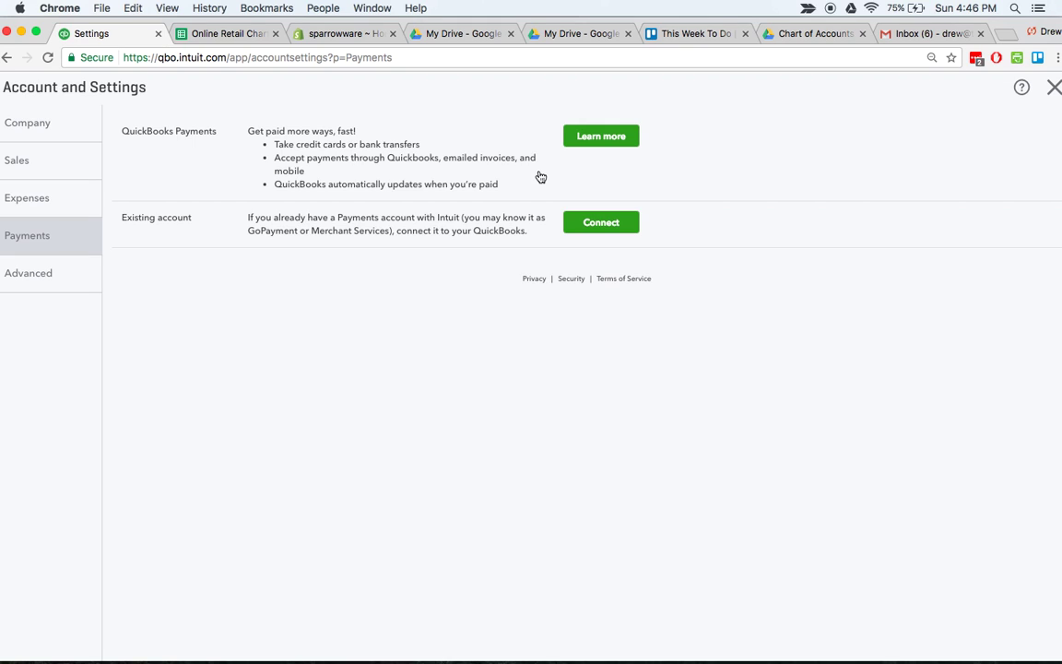
click(67, 287)
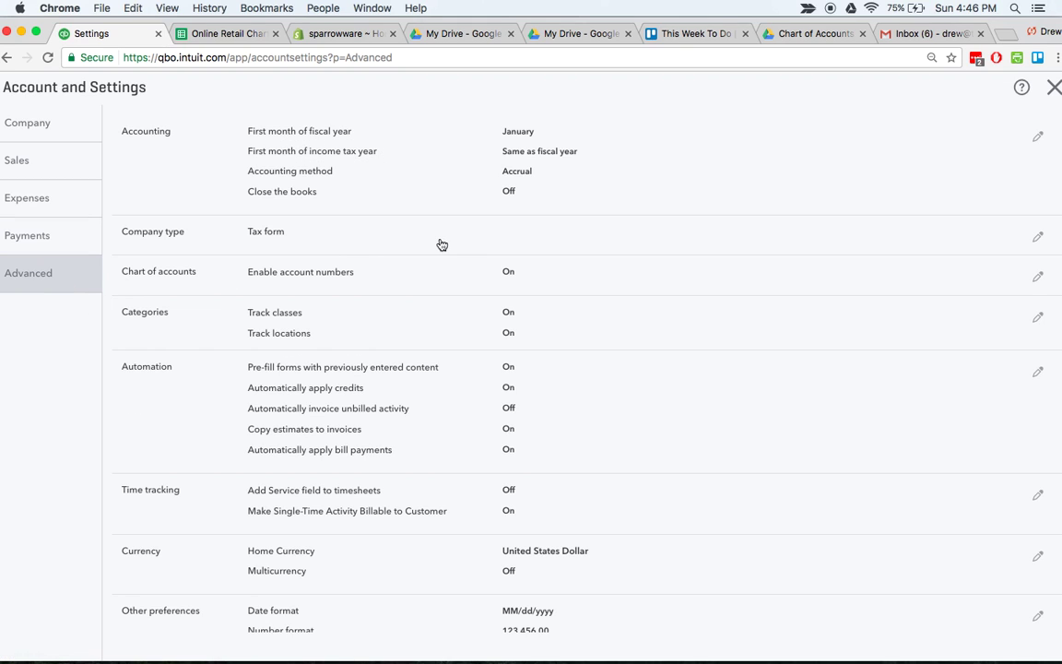
scroll(621, 225, down, 5)
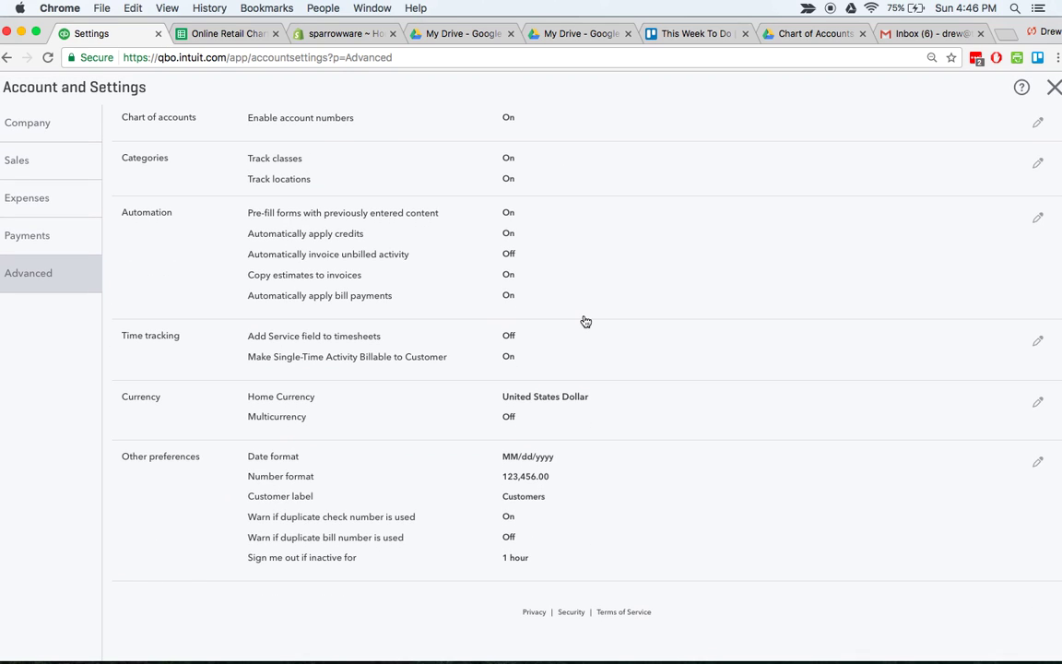
scroll(583, 320, up, 5)
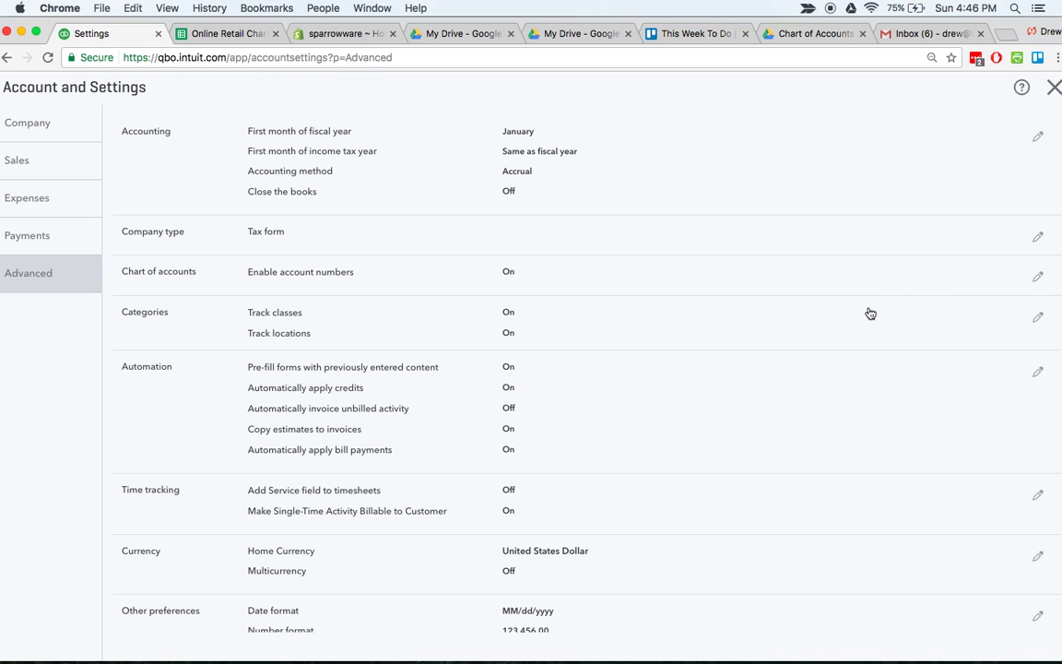
scroll(700, 338, down, 1)
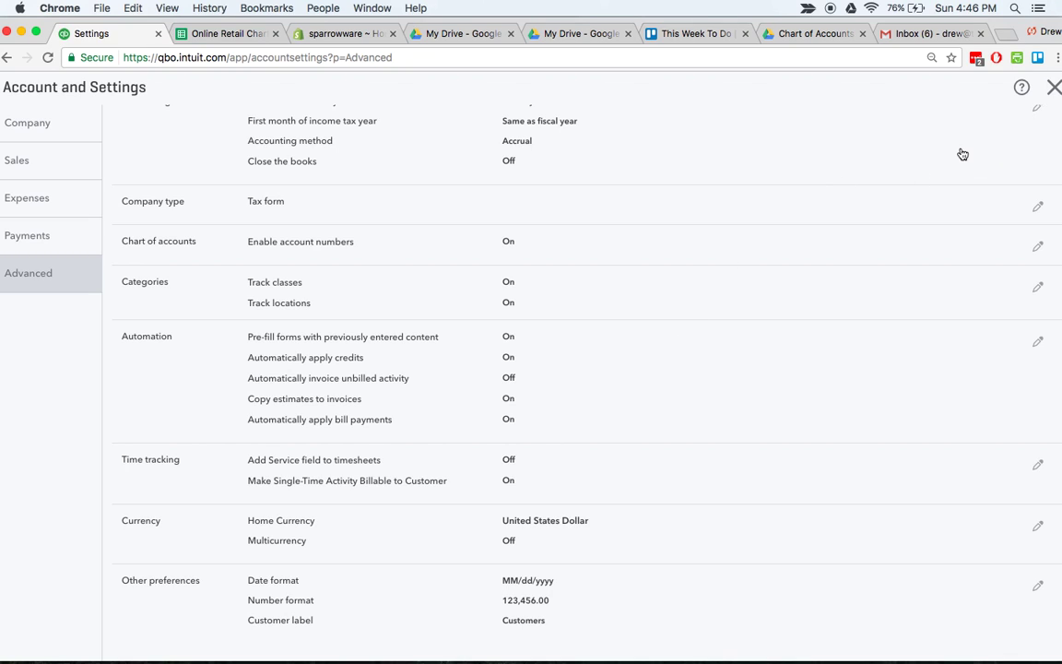
Close Account and Settings to return to the SparrowWare home dashboard.
click(1055, 92)
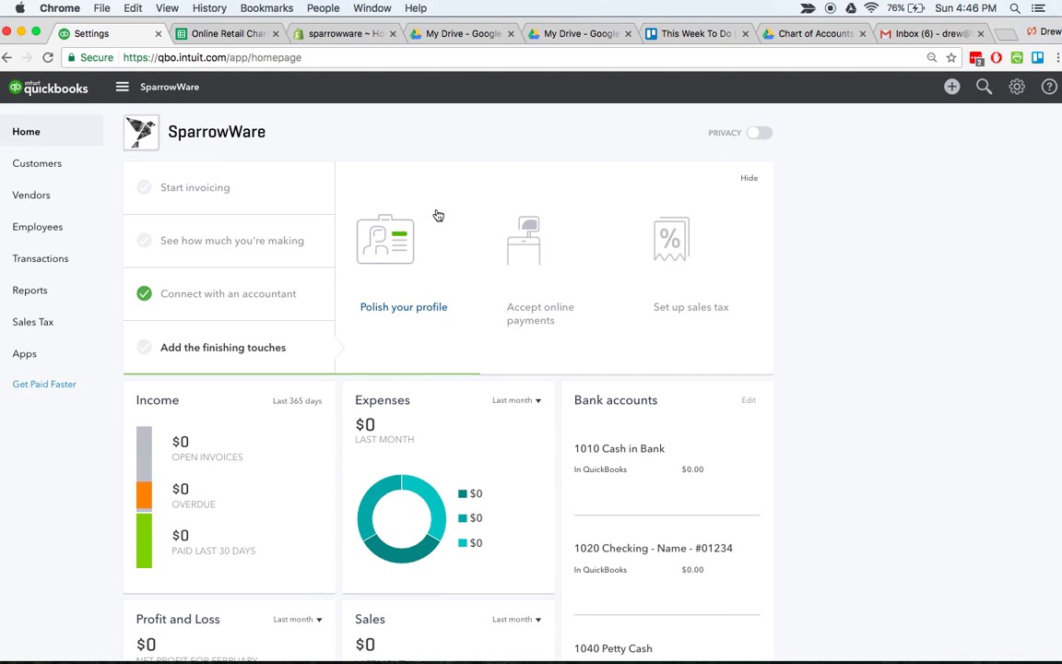
mouse_move(37, 268)
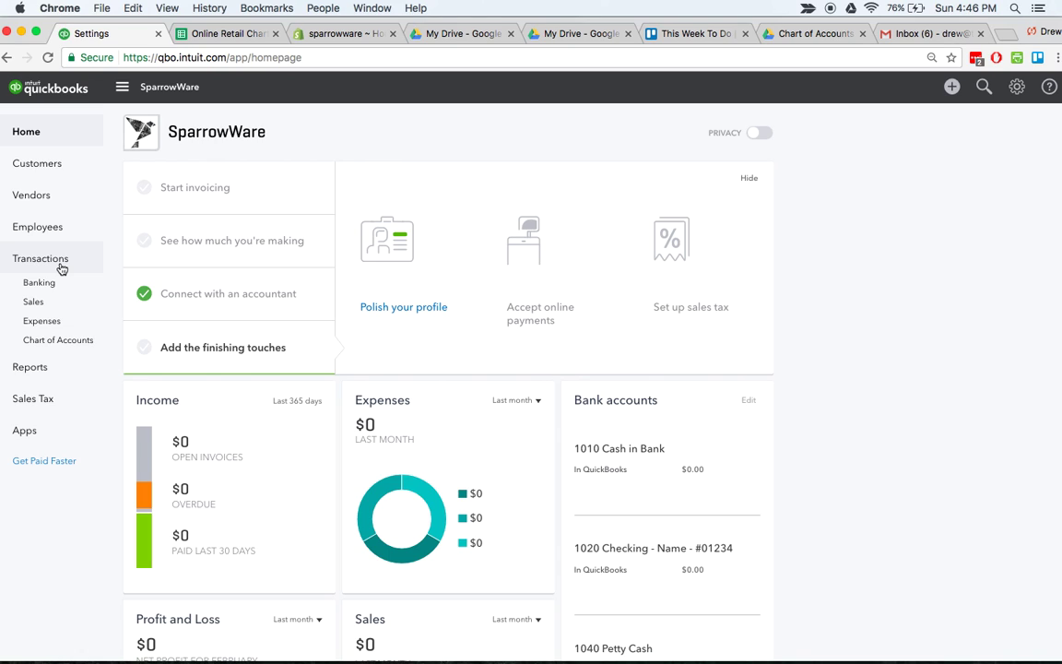
Open the Chart of Accounts and look through accounts 1010 Cash in Bank to 9010.
click(72, 345)
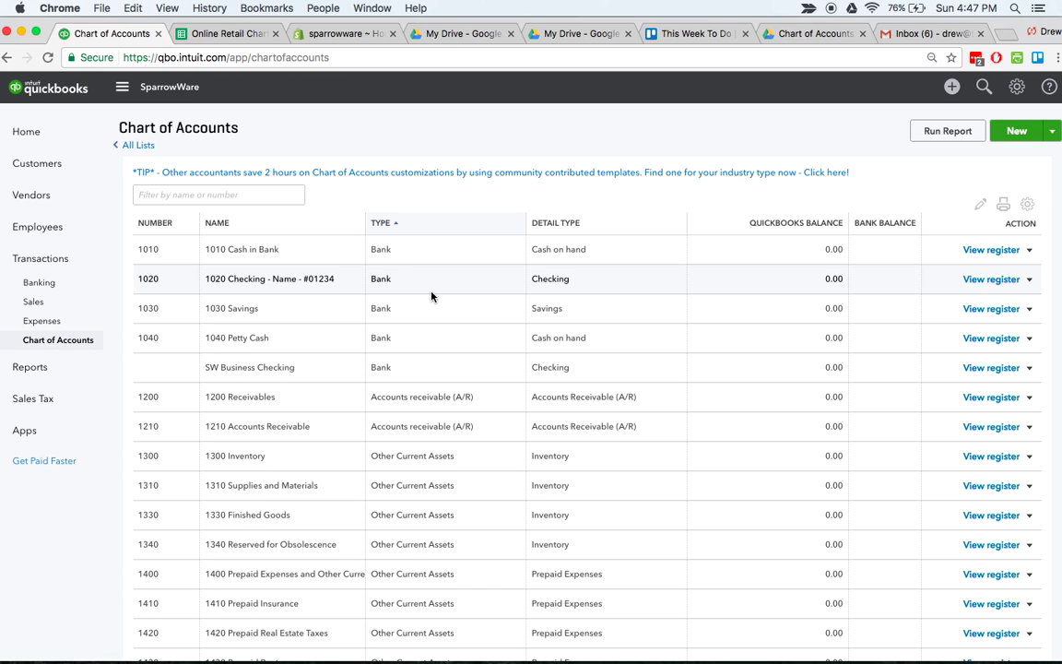
scroll(430, 296, down, 15)
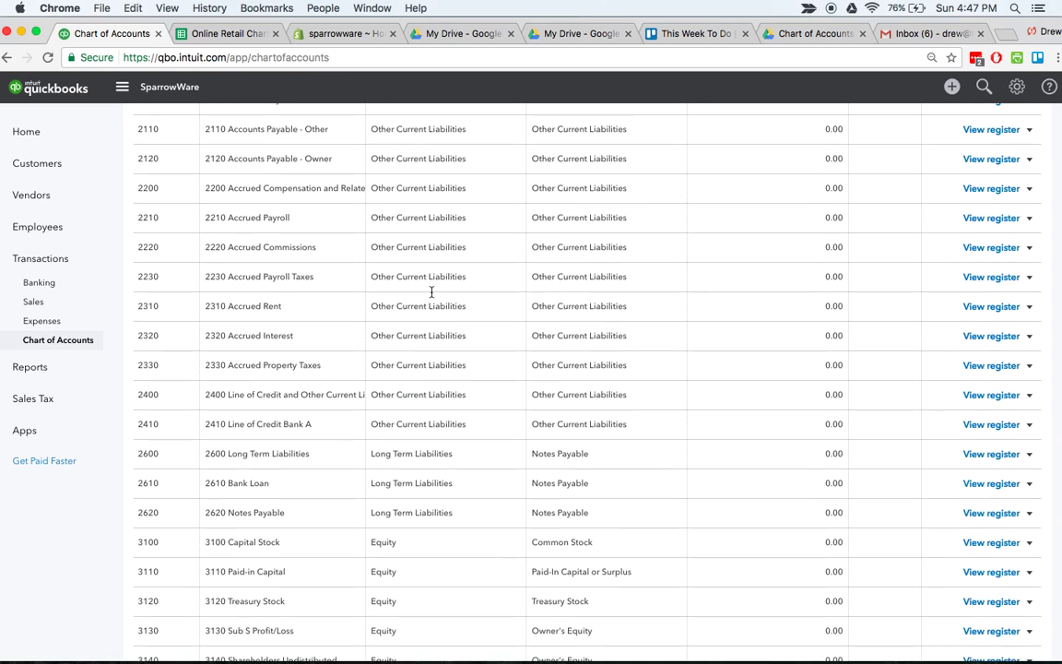
scroll(431, 292, down, 20)
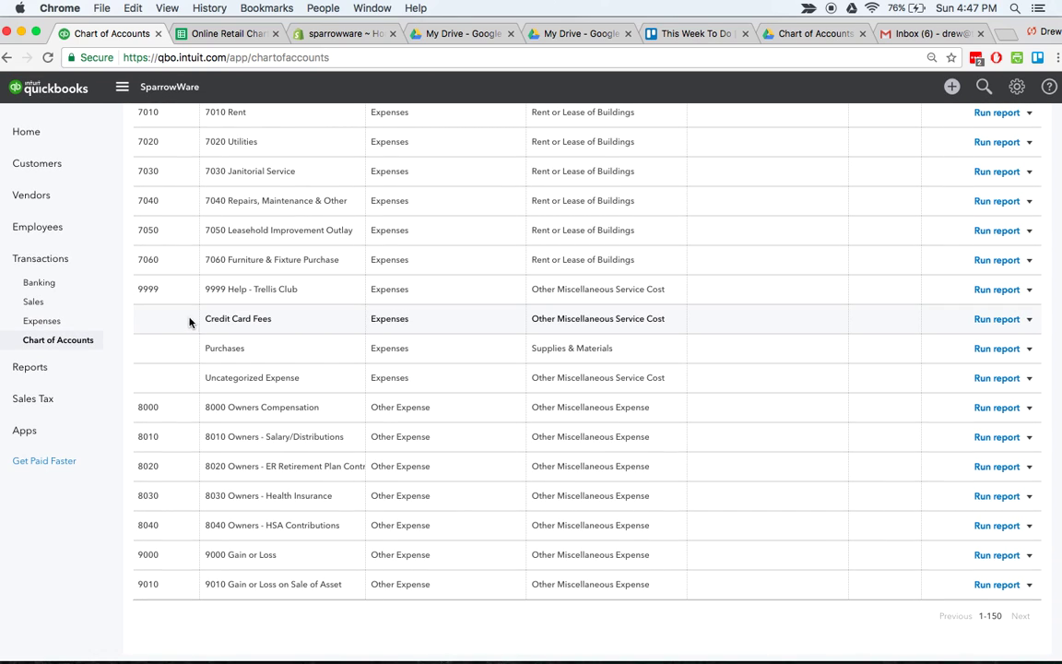
scroll(187, 379, up, 3)
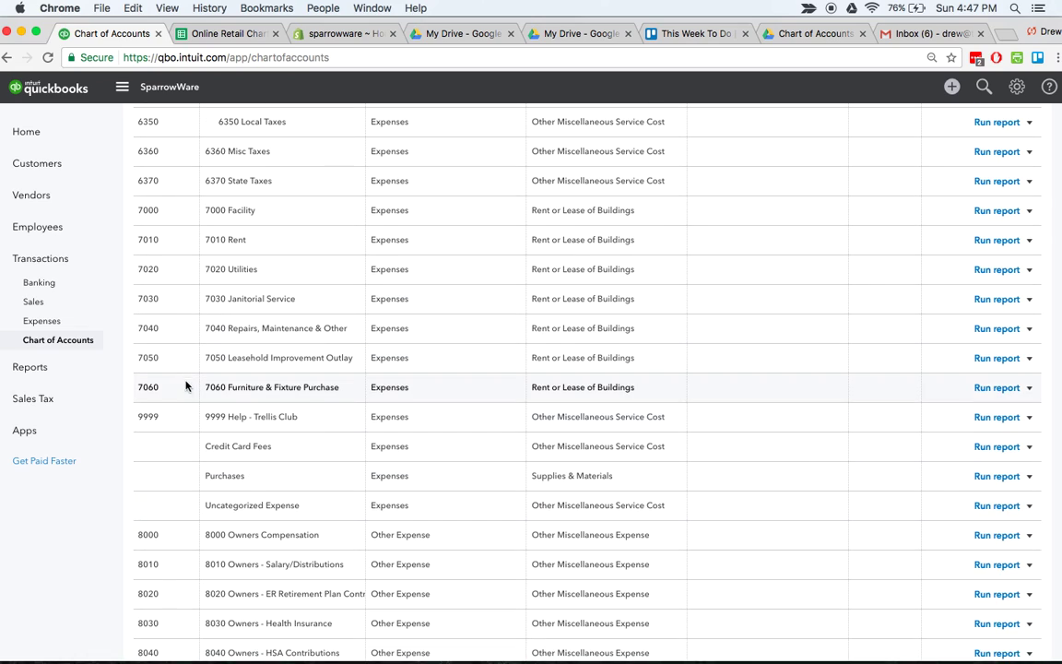
scroll(173, 498, up, 15)
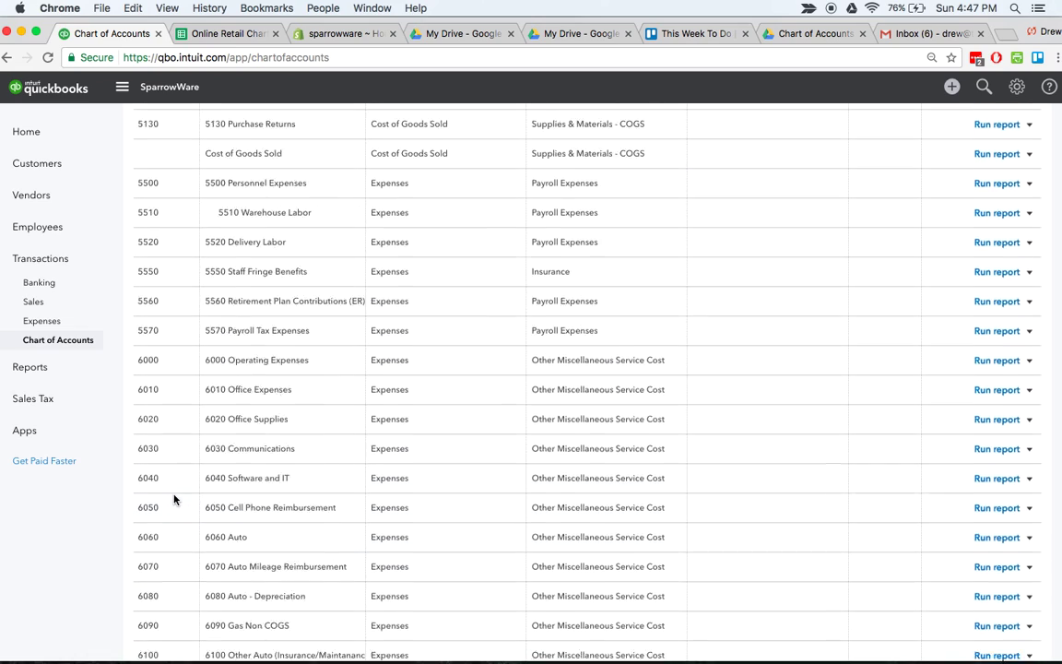
scroll(173, 498, up, 10)
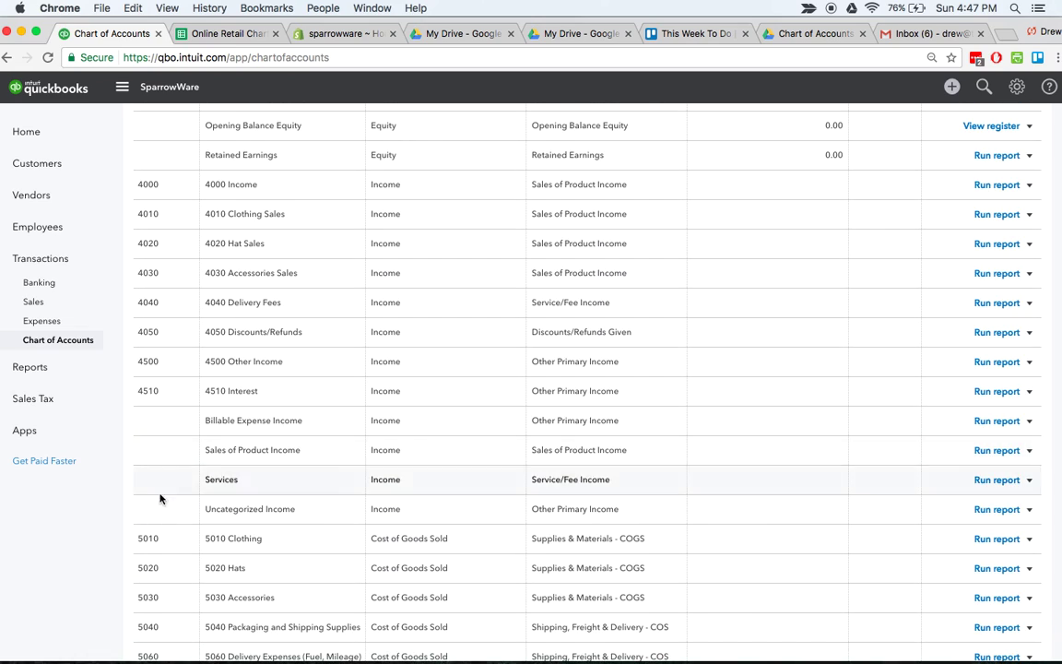
scroll(157, 509, up, 15)
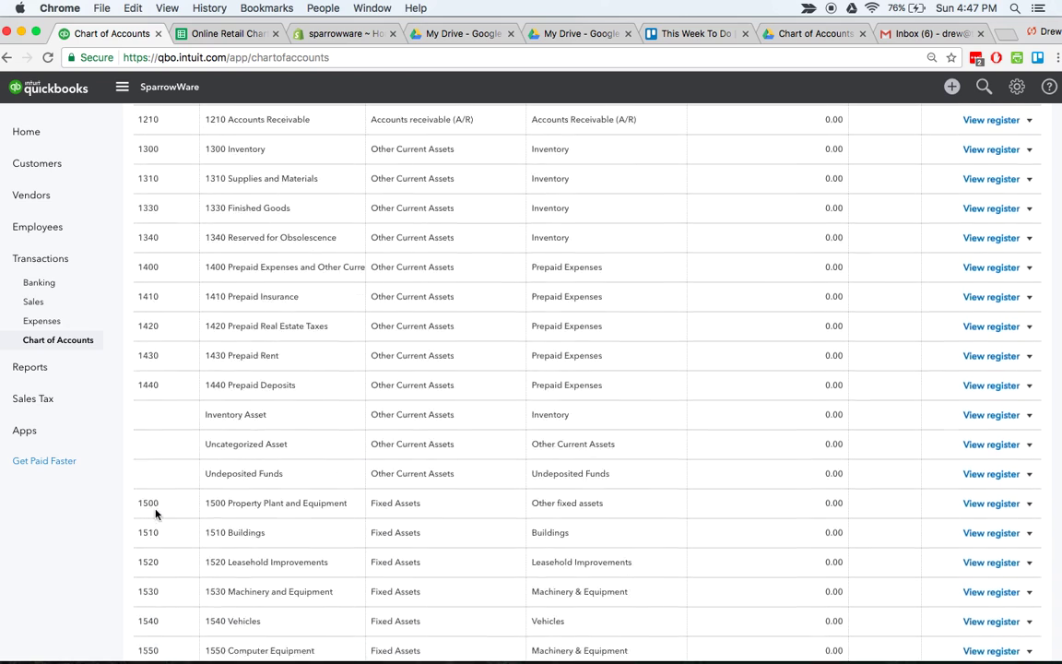
scroll(157, 512, up, 8)
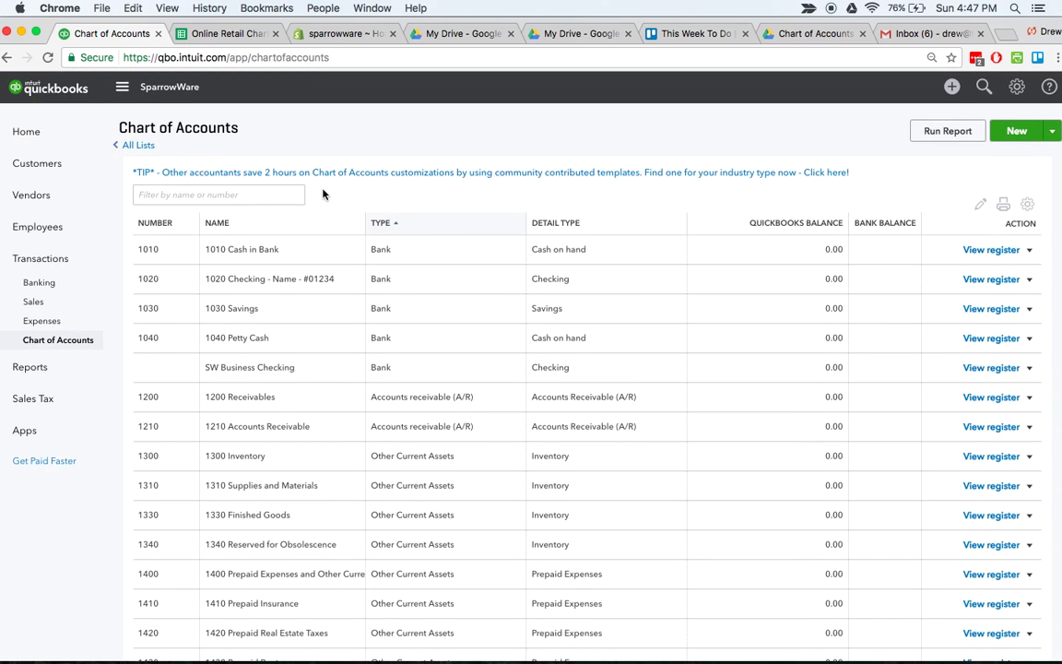
click(179, 35)
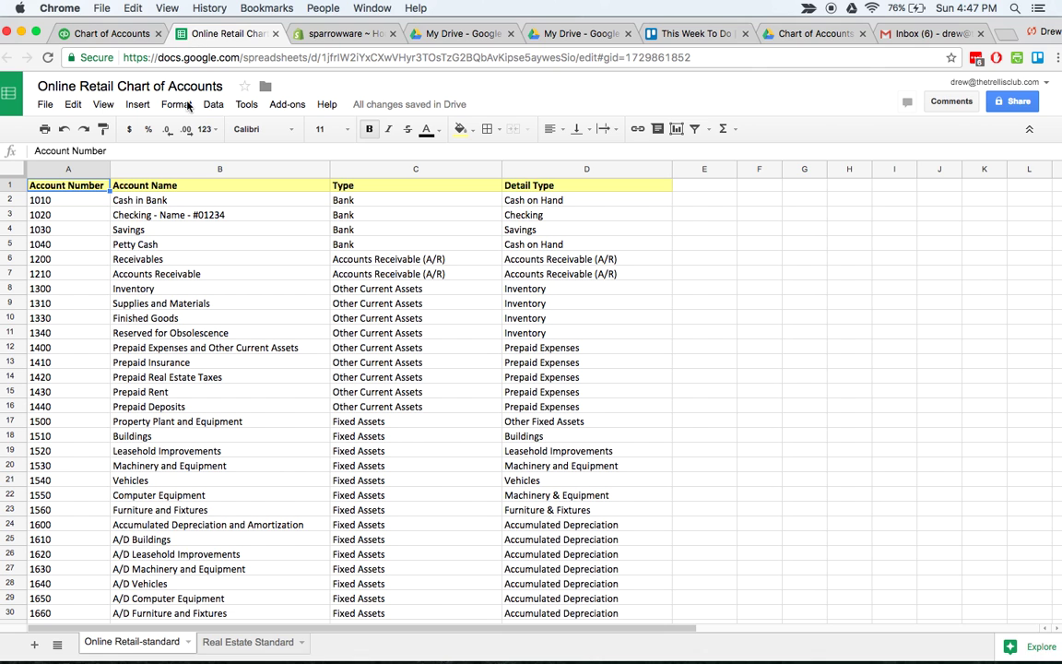
click(256, 261)
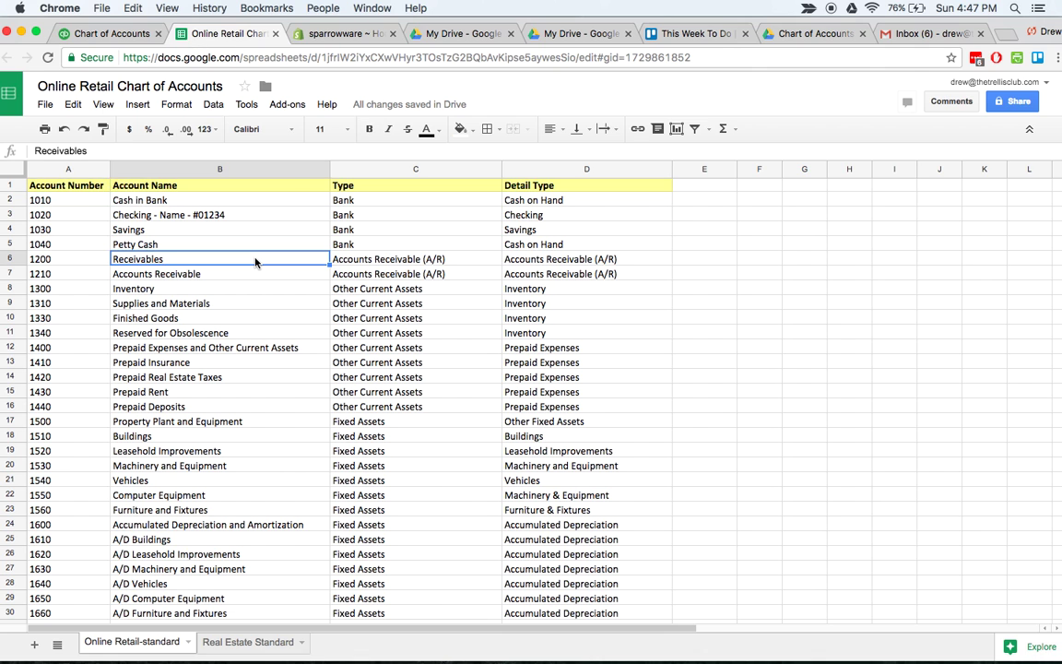
click(175, 215)
click(386, 247)
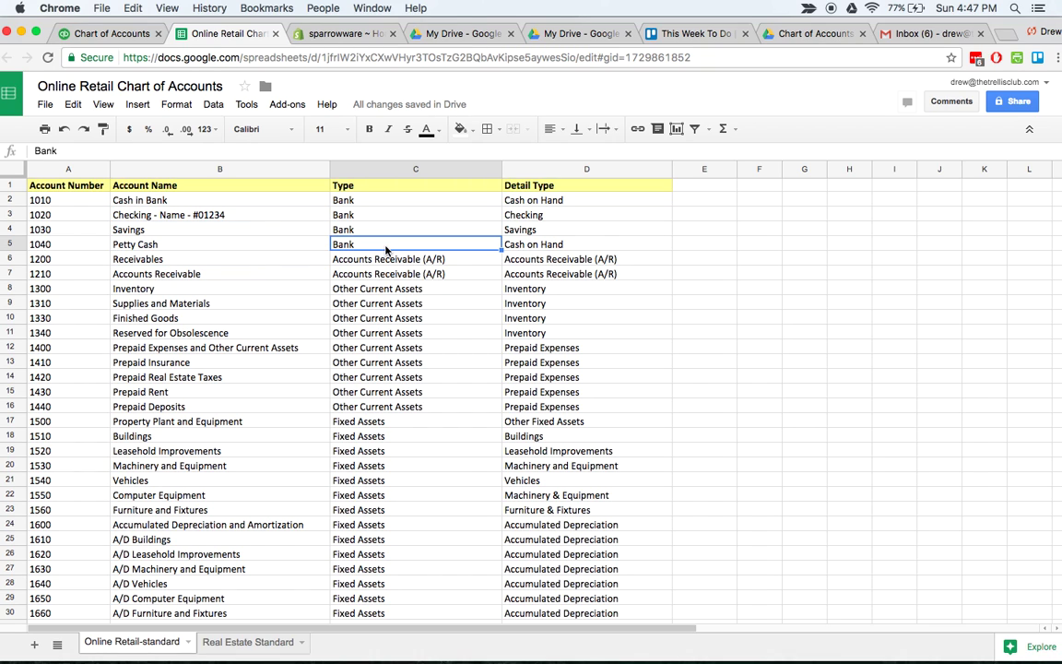
click(647, 243)
click(703, 247)
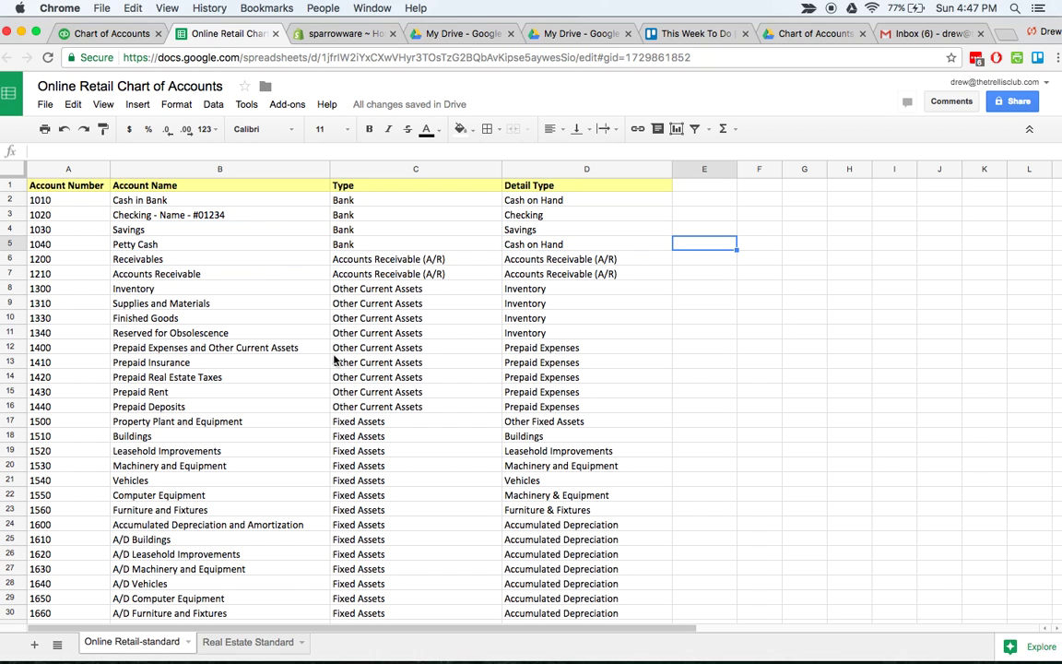
scroll(318, 362, down, 9)
scroll(310, 366, down, 4)
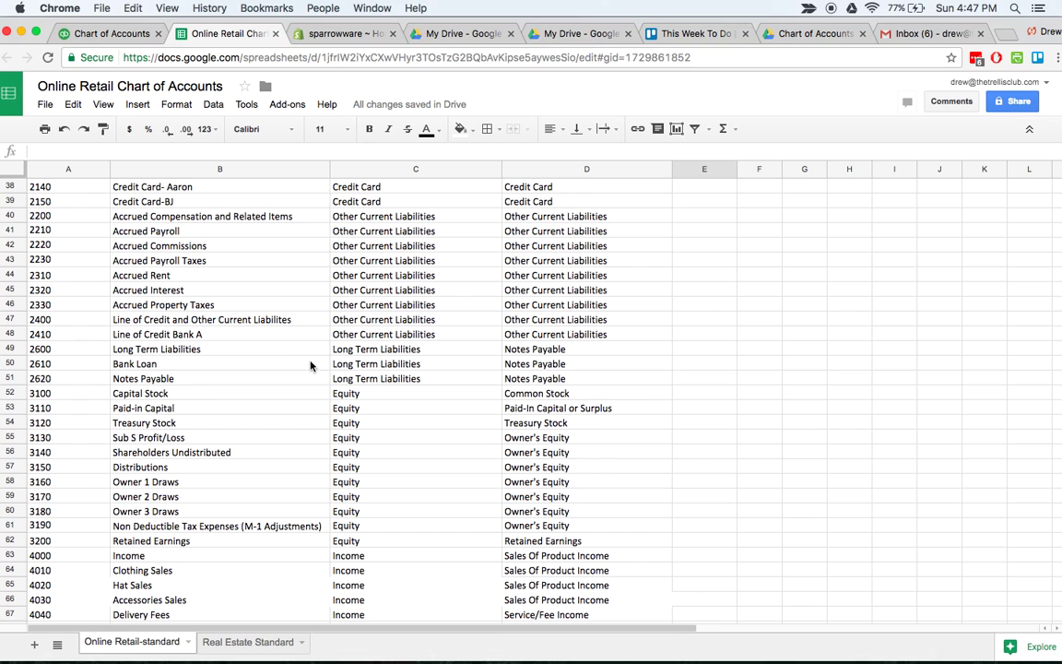
scroll(311, 366, up, 3)
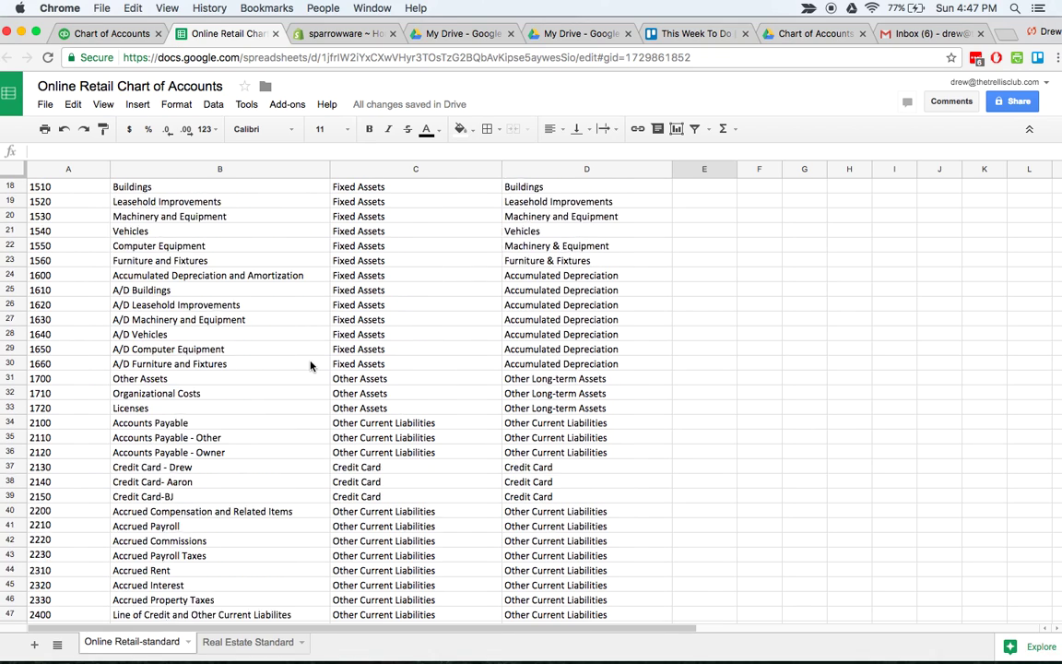
scroll(311, 365, up, 2)
scroll(307, 290, down, 6)
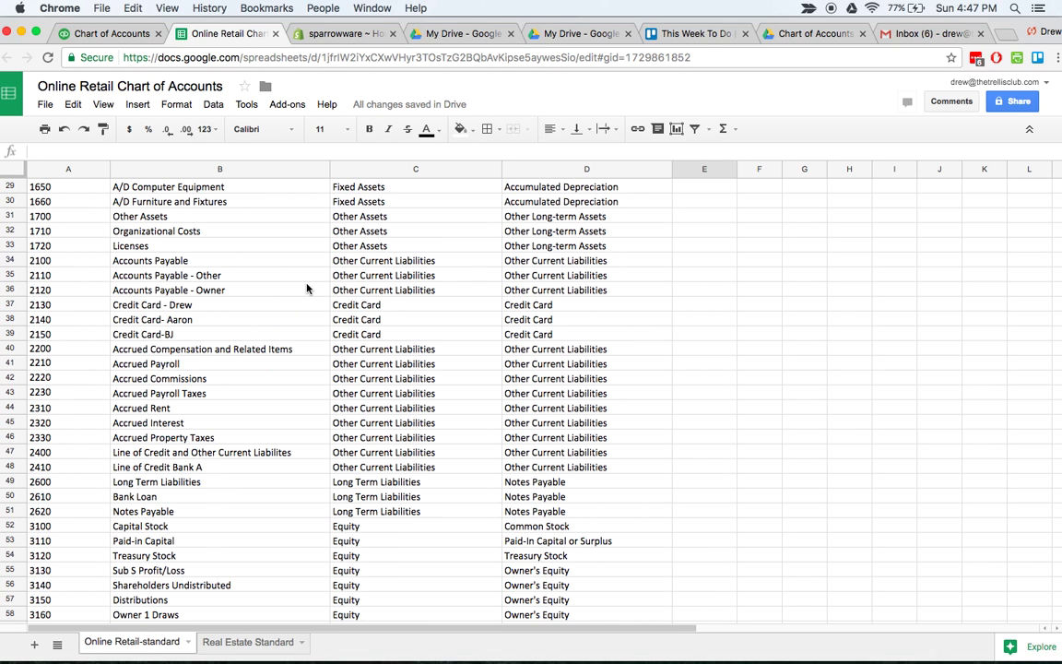
scroll(306, 290, down, 10)
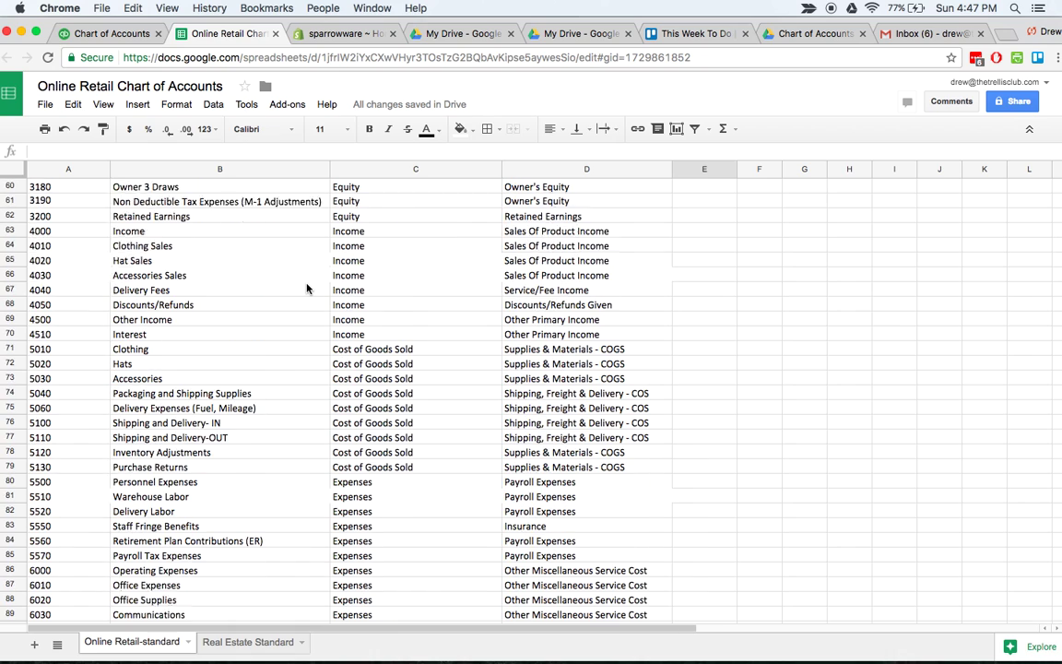
scroll(307, 289, down, 5)
scroll(307, 289, up, 3)
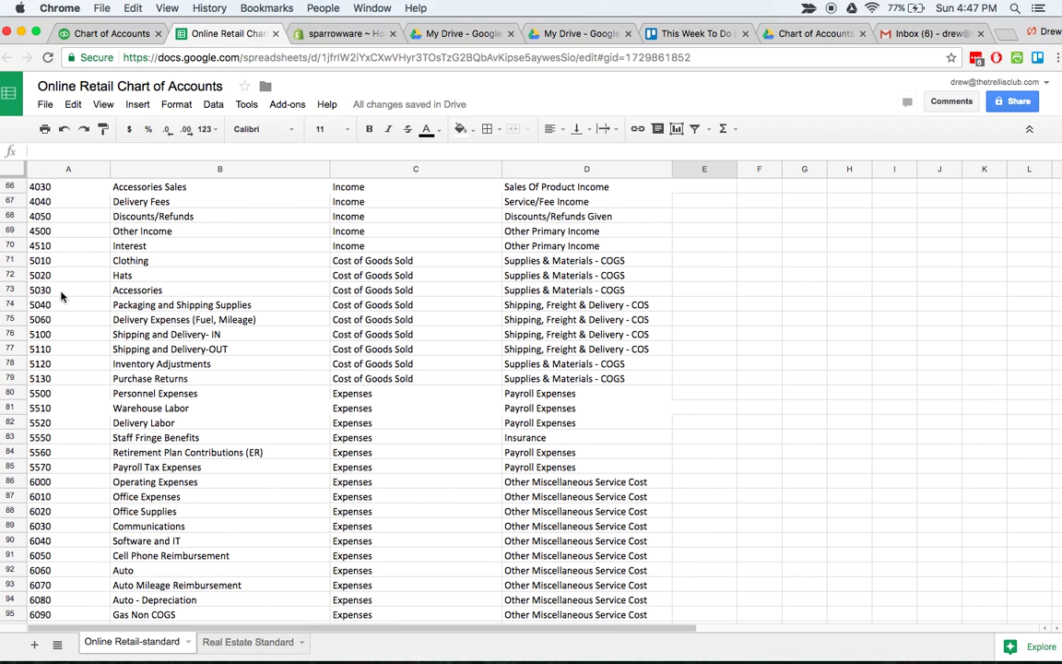
scroll(83, 304, down, 5)
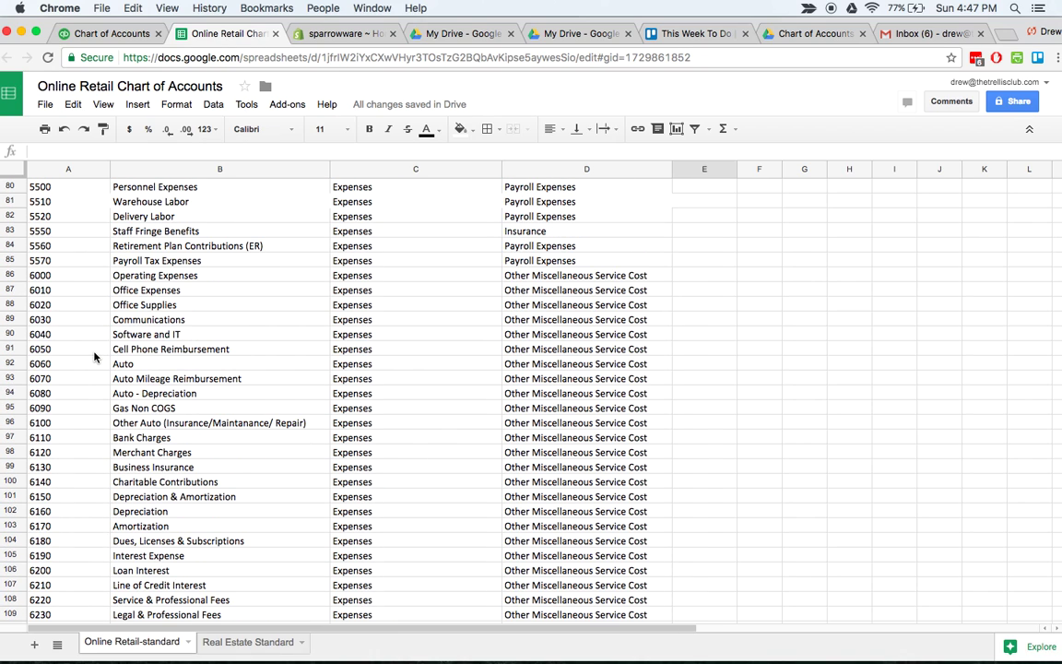
scroll(66, 437, down, 10)
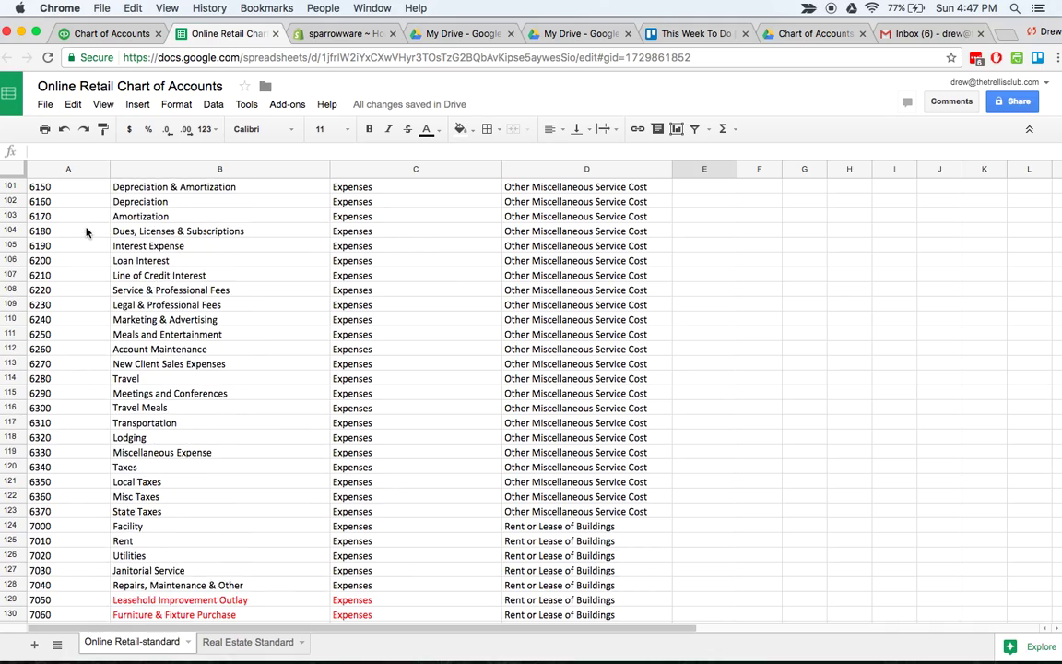
scroll(87, 312, up, 20)
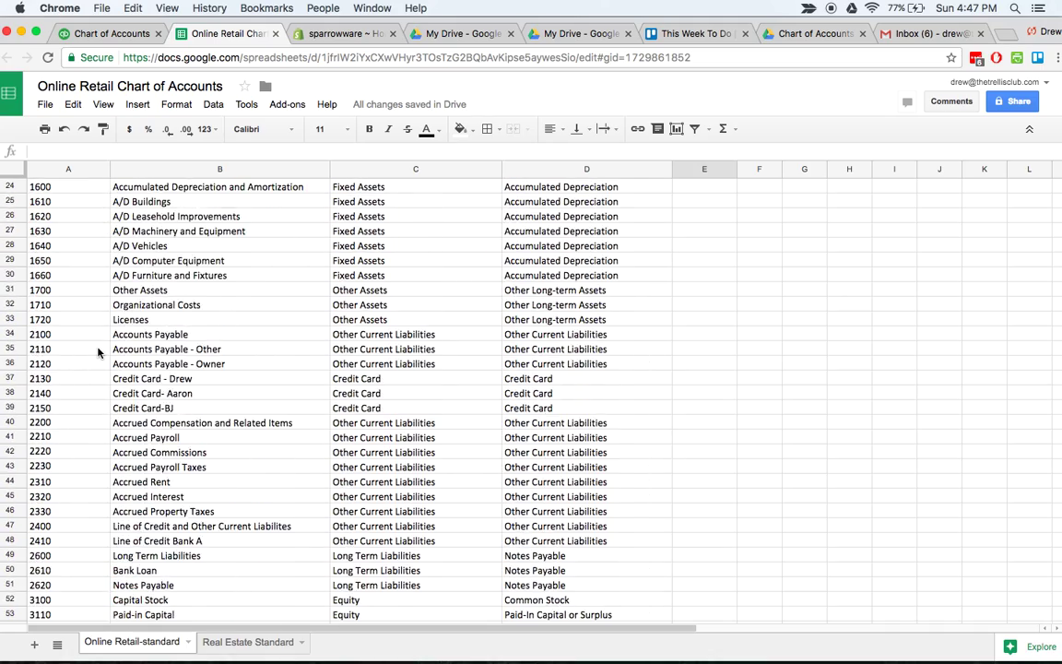
scroll(99, 351, up, 4)
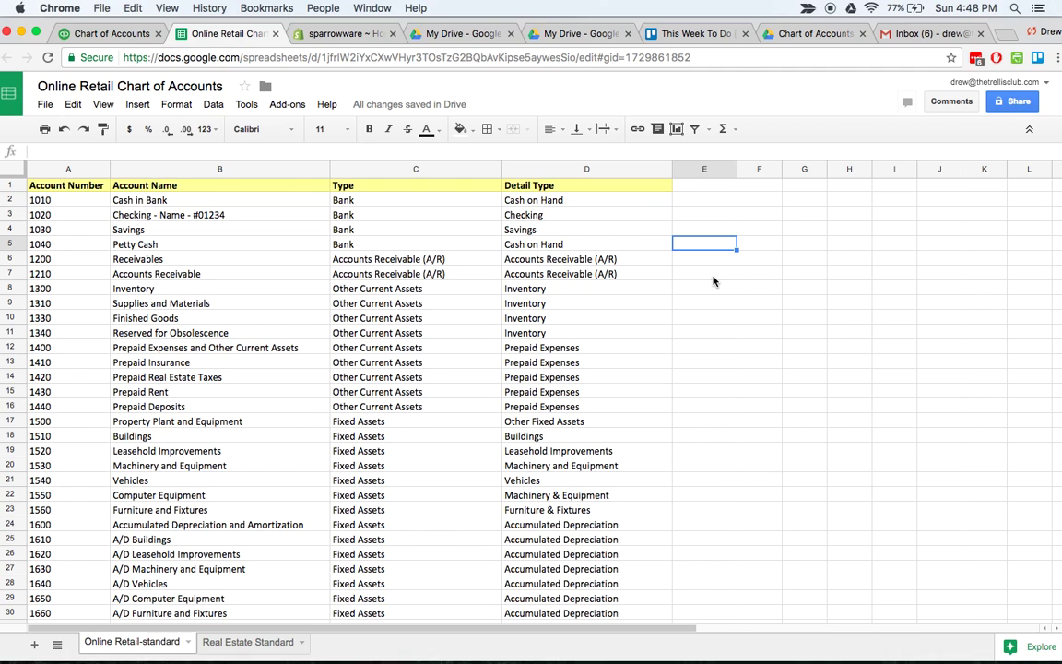
scroll(419, 353, down, 5)
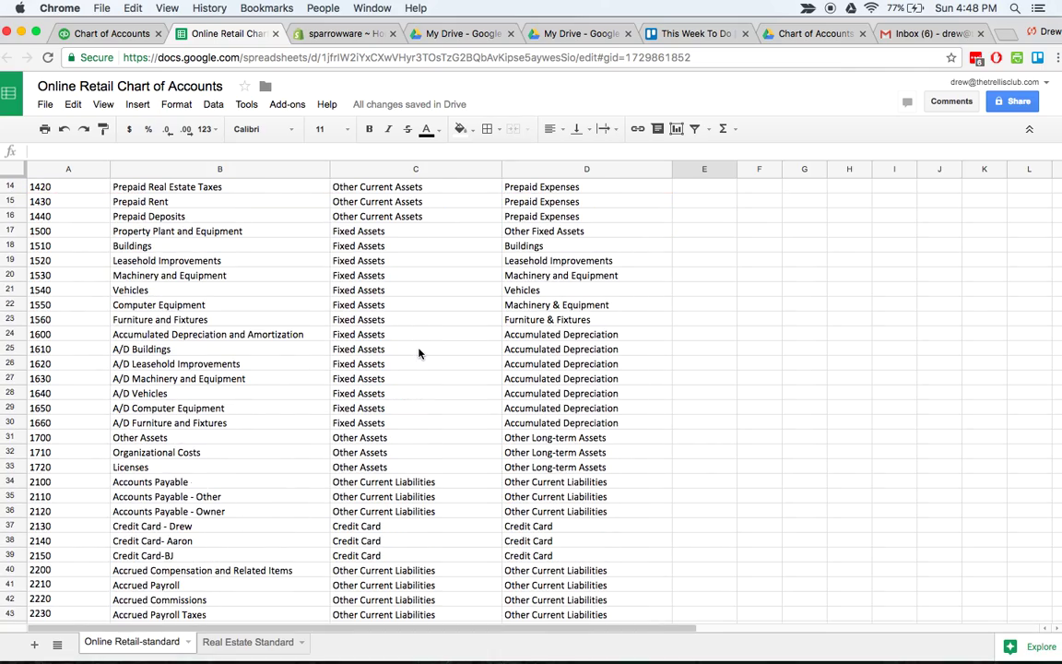
scroll(418, 353, down, 10)
scroll(419, 353, down, 4)
scroll(419, 351, up, 18)
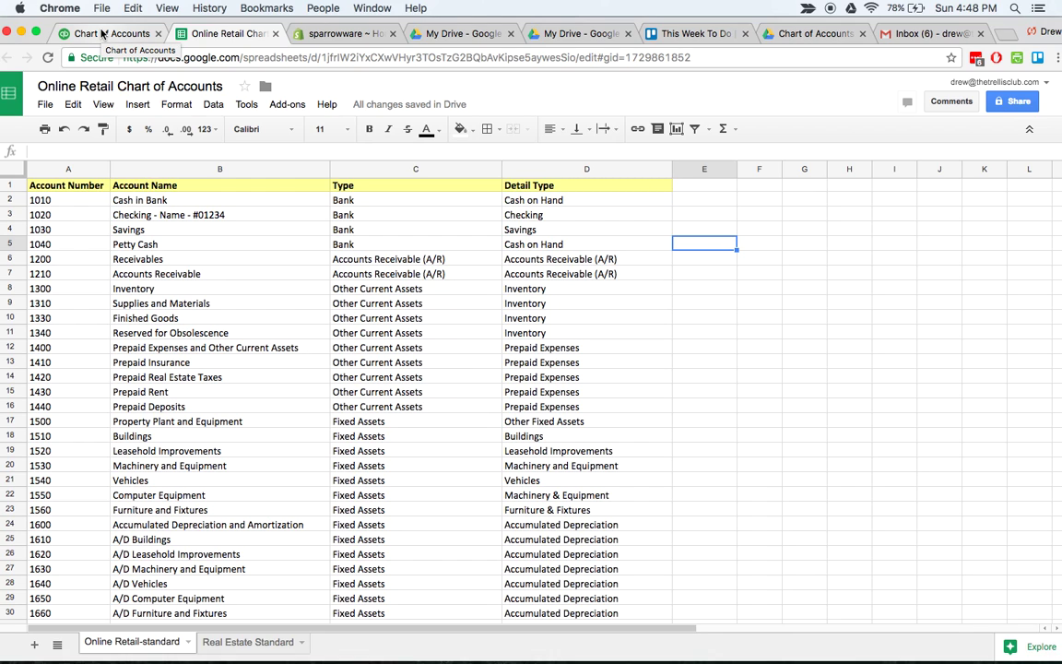
Return to the QuickBooks Chart of Accounts and expand the New button's extra options.
click(103, 33)
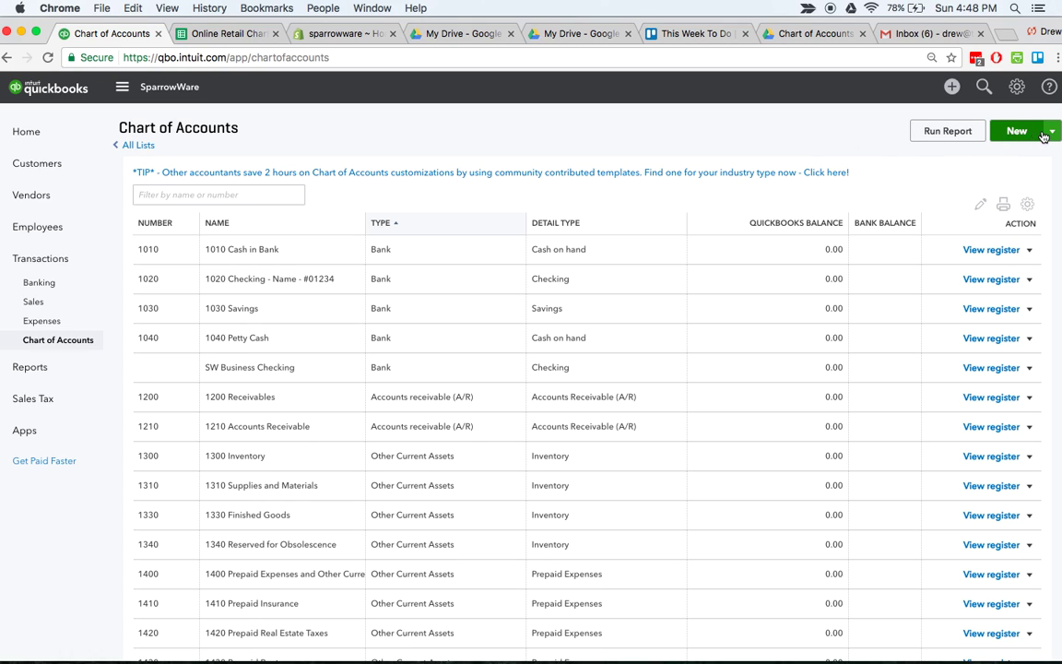
click(1014, 86)
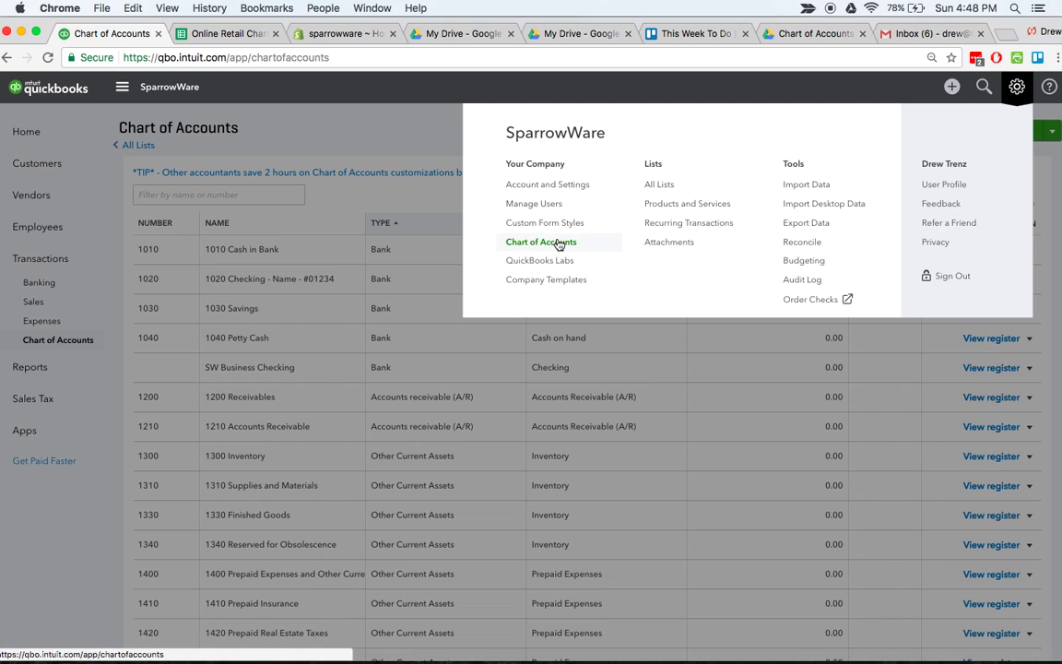
click(350, 117)
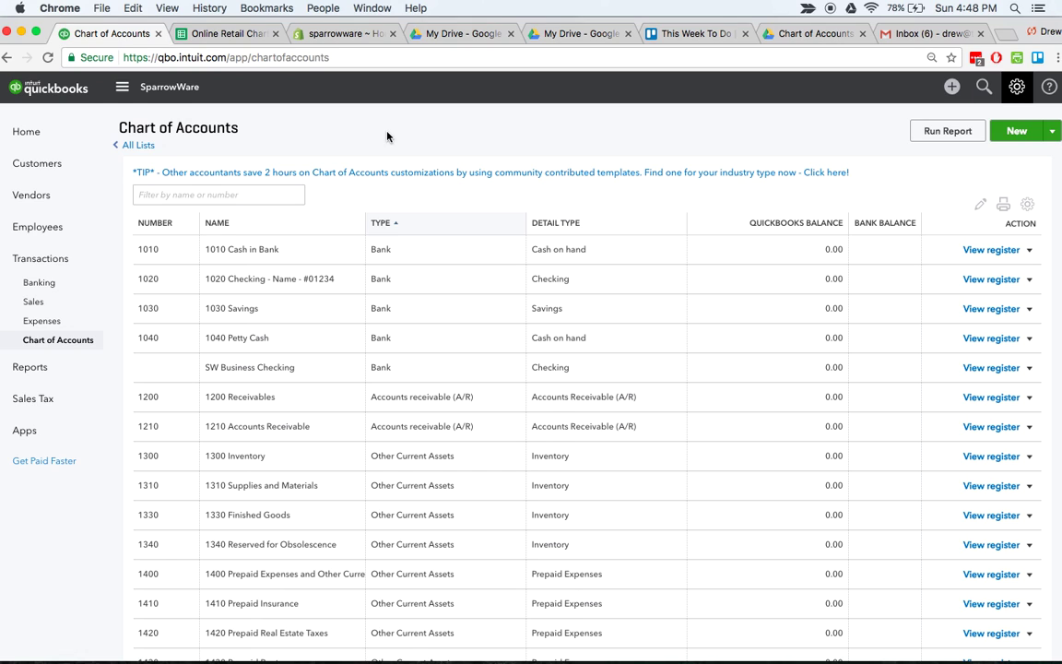
click(1052, 131)
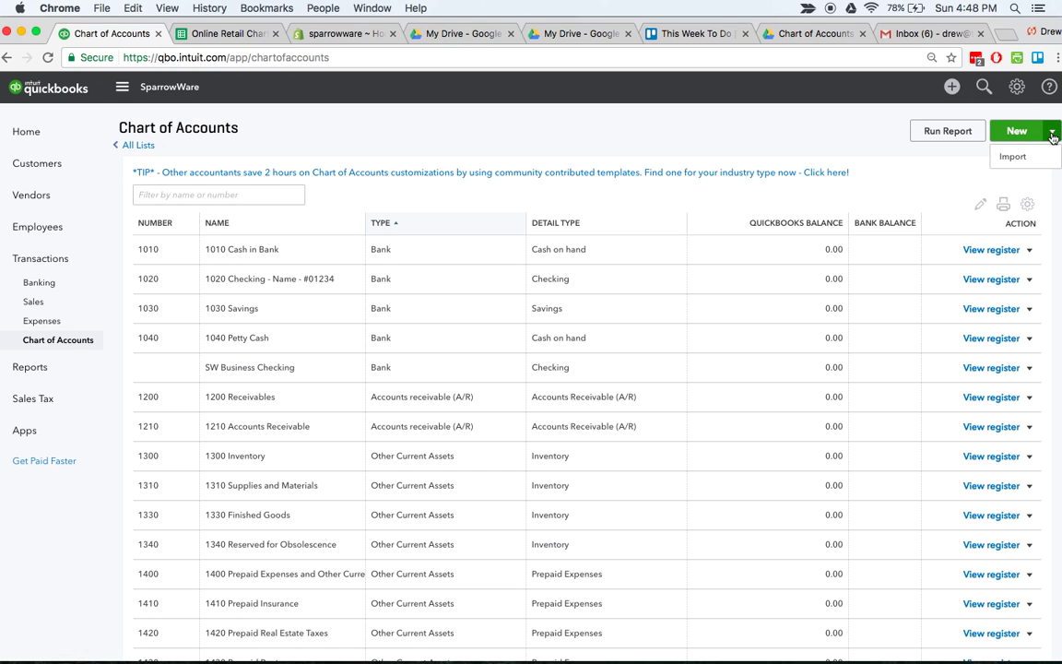
Start an account import and check the spreadsheet's Account Number, Account Name and Type headers.
click(1014, 165)
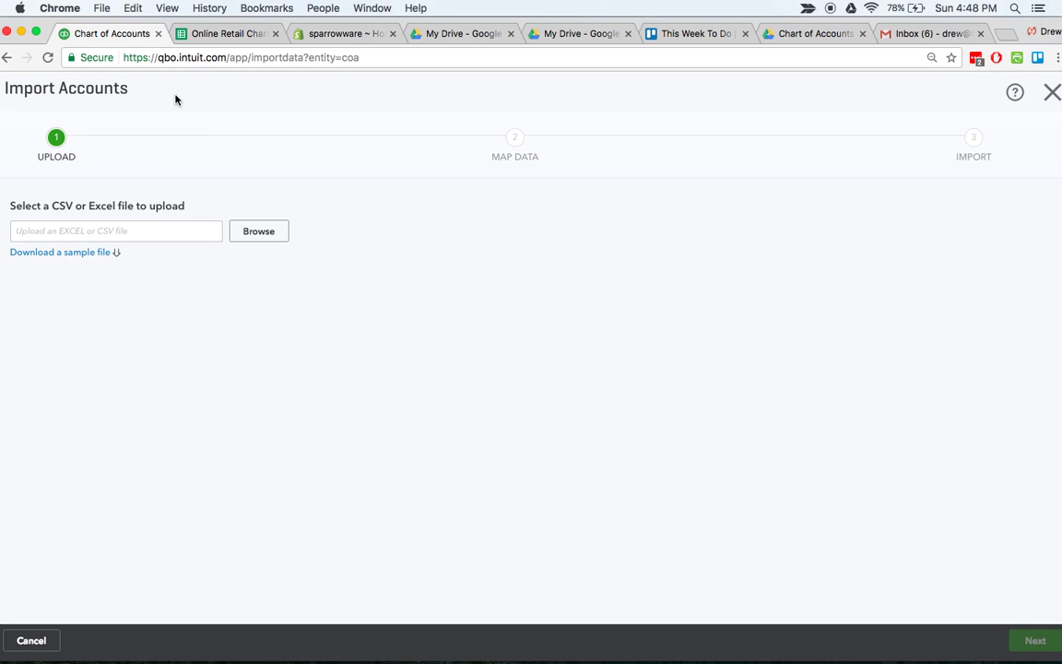
click(224, 37)
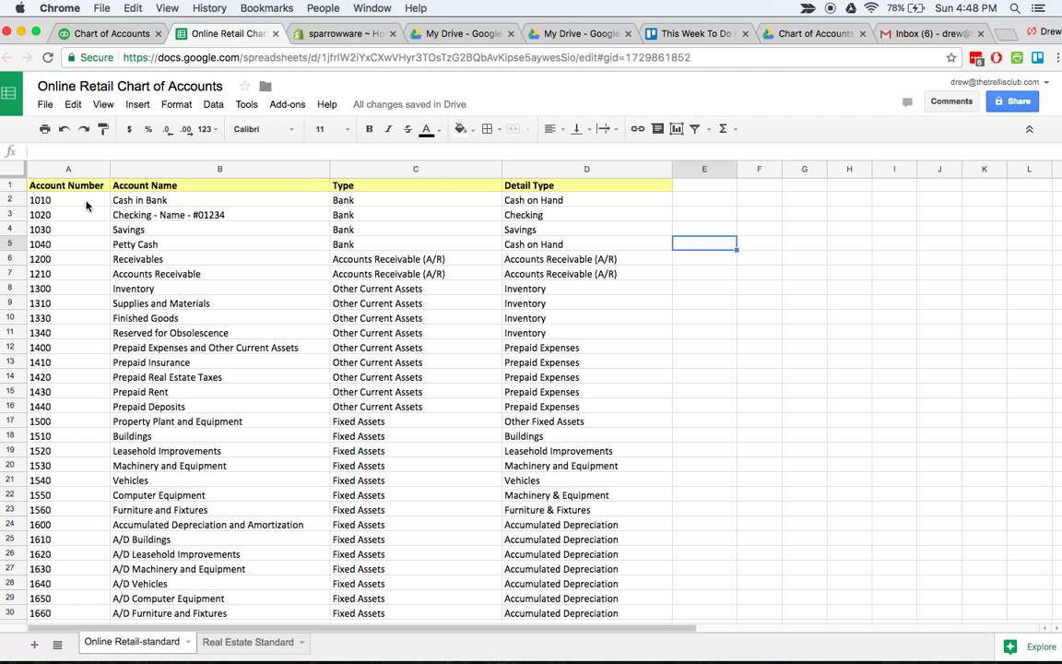
click(96, 187)
click(115, 185)
click(355, 189)
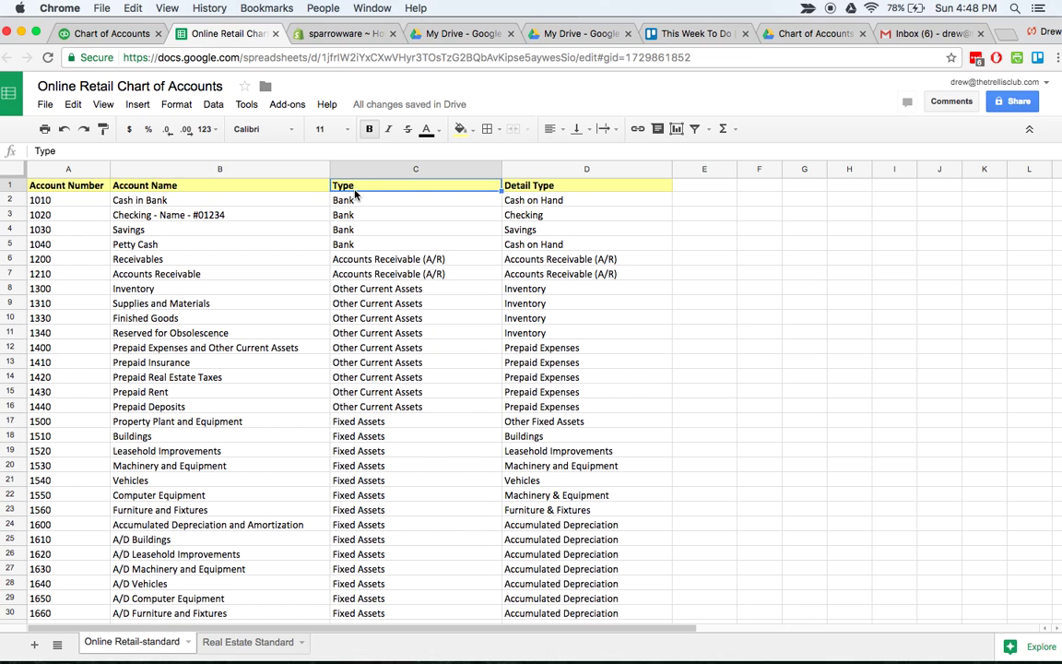
Choose Sprarrowware Chart of Accounts.xlsx as the file to import.
click(107, 35)
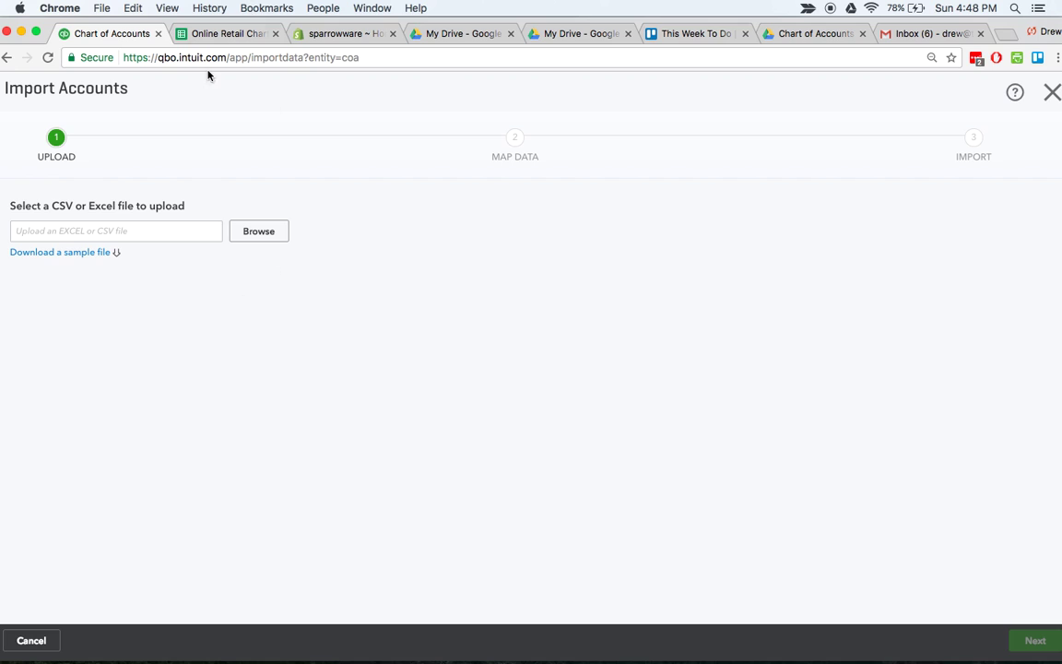
click(252, 238)
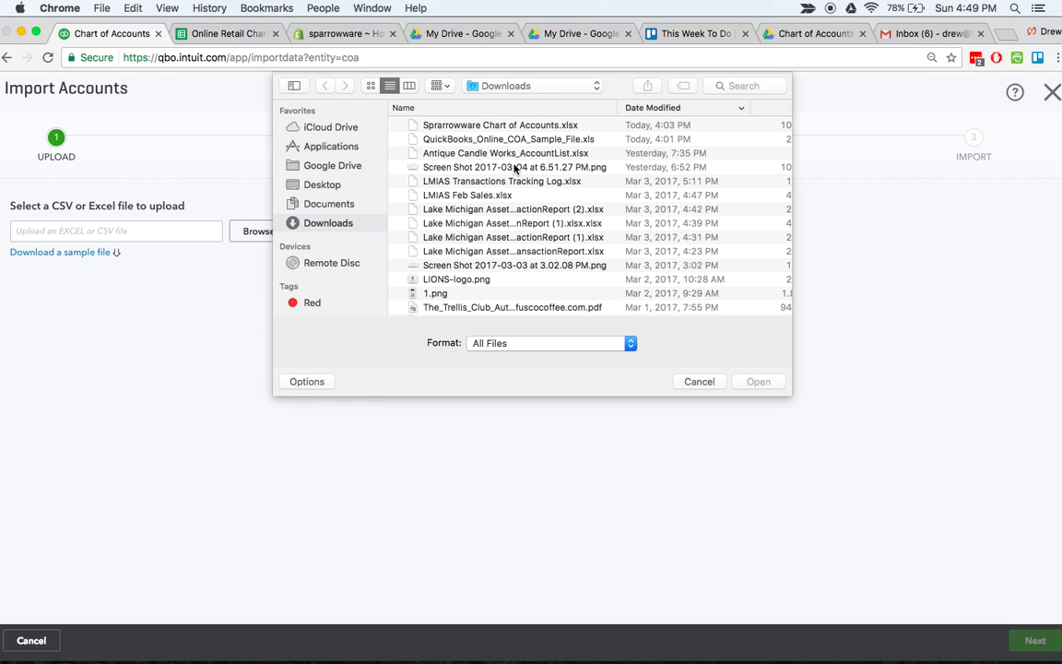
click(531, 126)
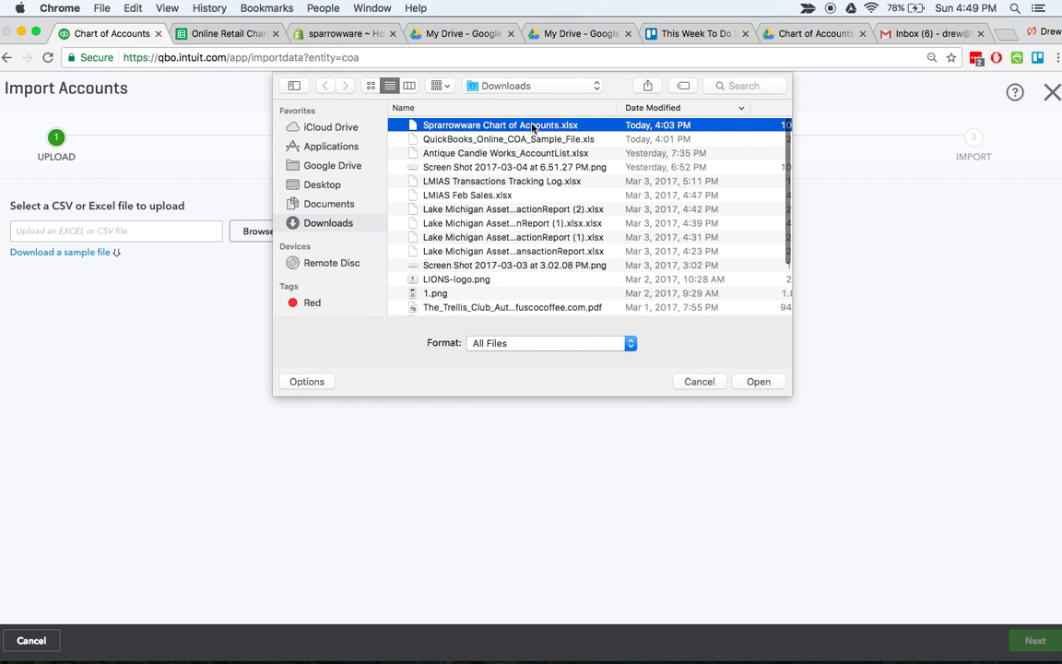
click(754, 382)
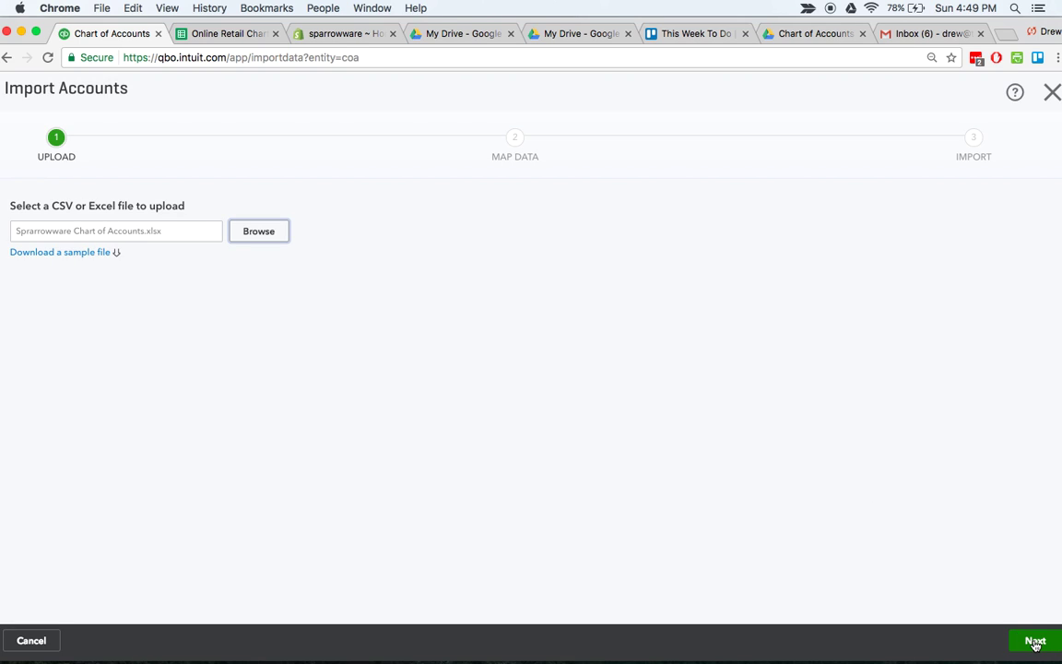
Advance the import past column mapping to the account review table.
click(1034, 642)
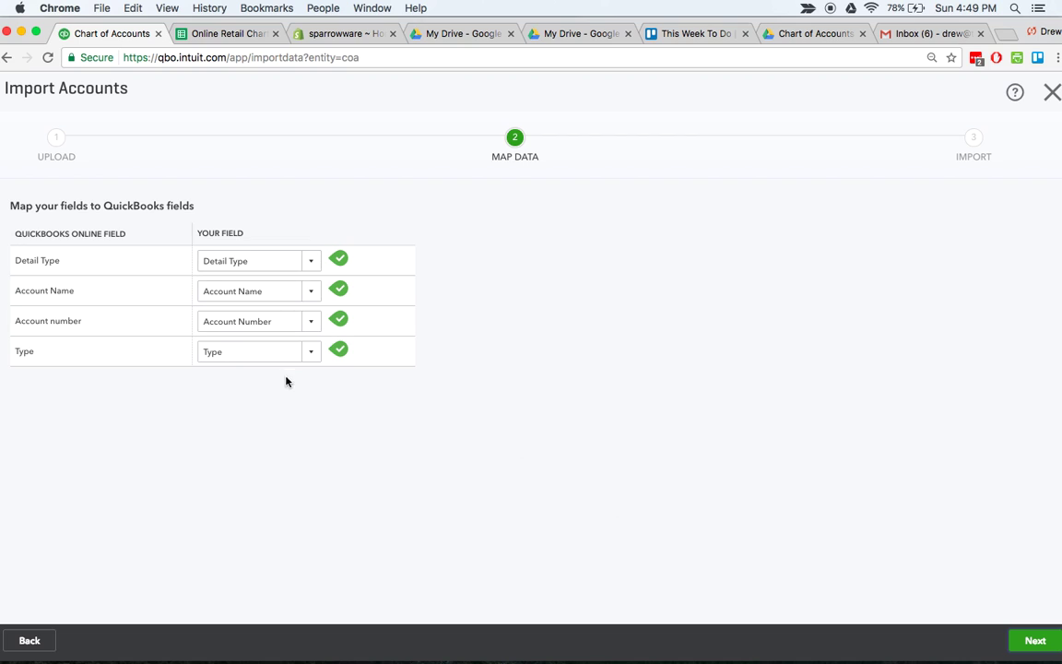
click(1034, 643)
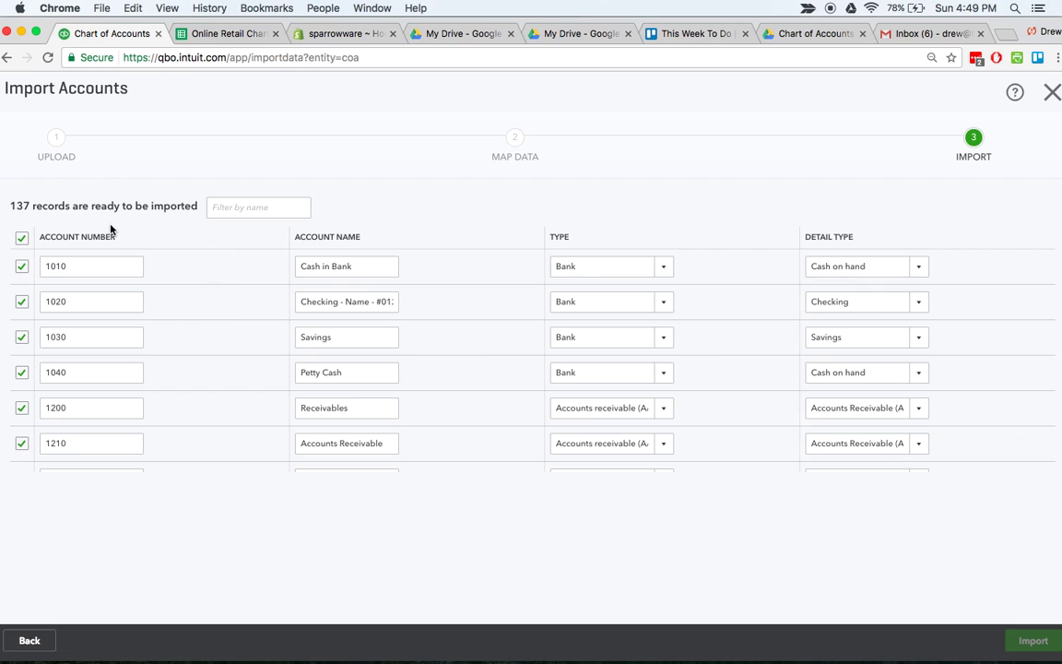
scroll(586, 348, down, 10)
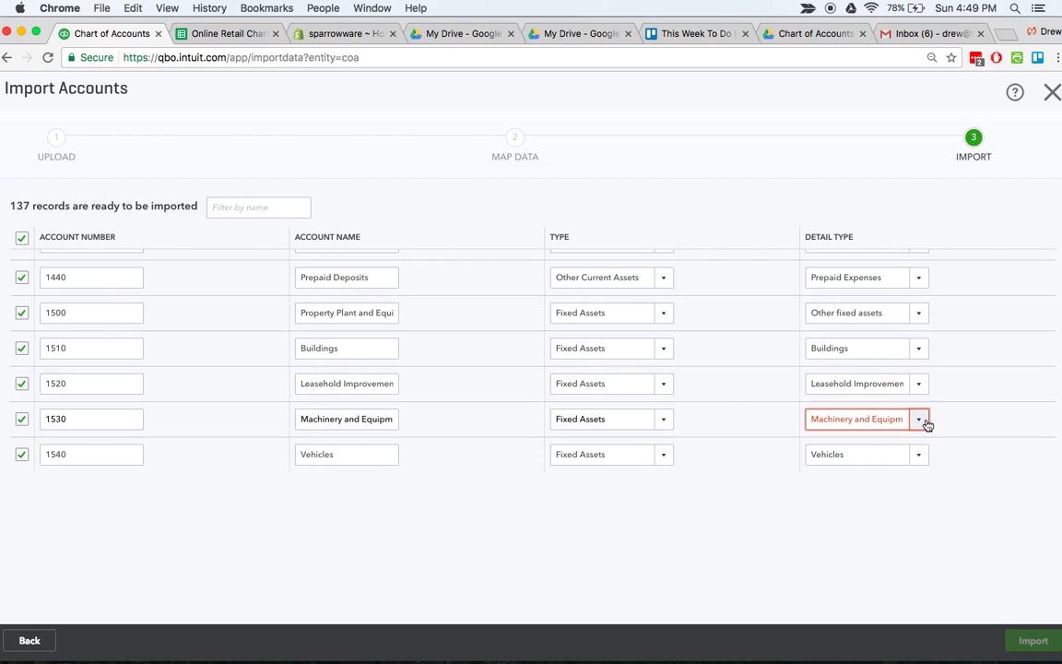
Set account 1530's detail type to Machinery & Equipment and review the 137 records.
click(920, 421)
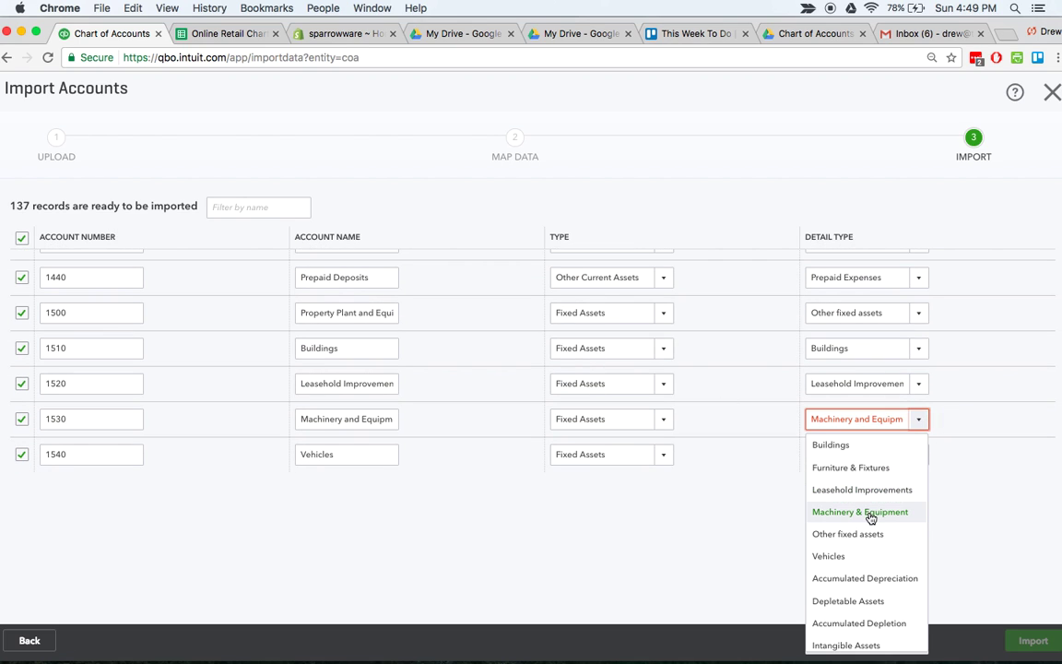
click(867, 512)
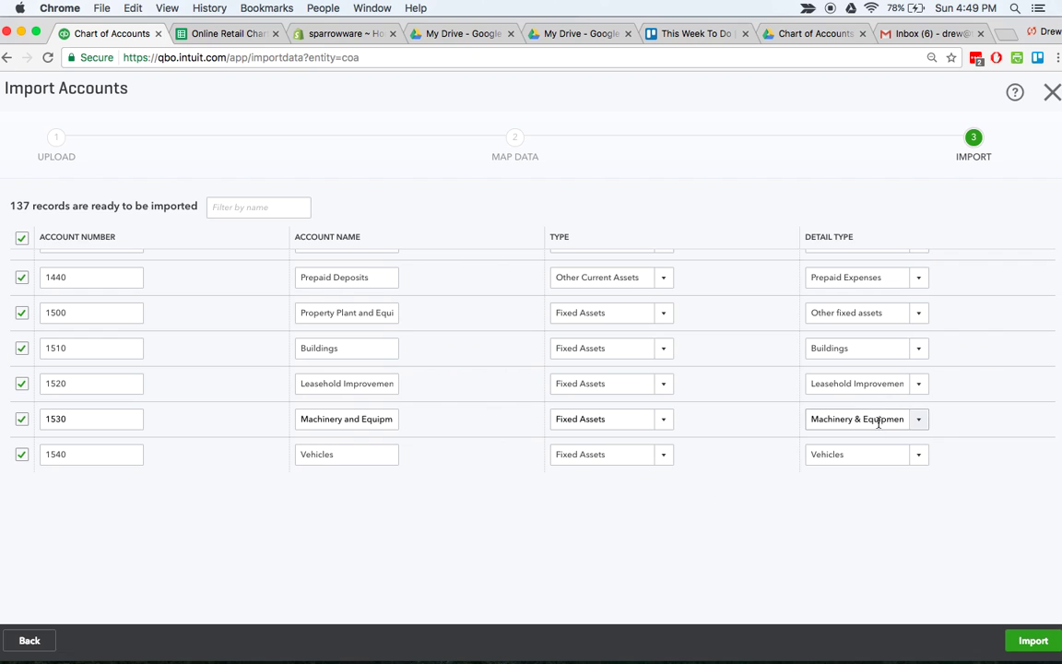
scroll(369, 394, up, 10)
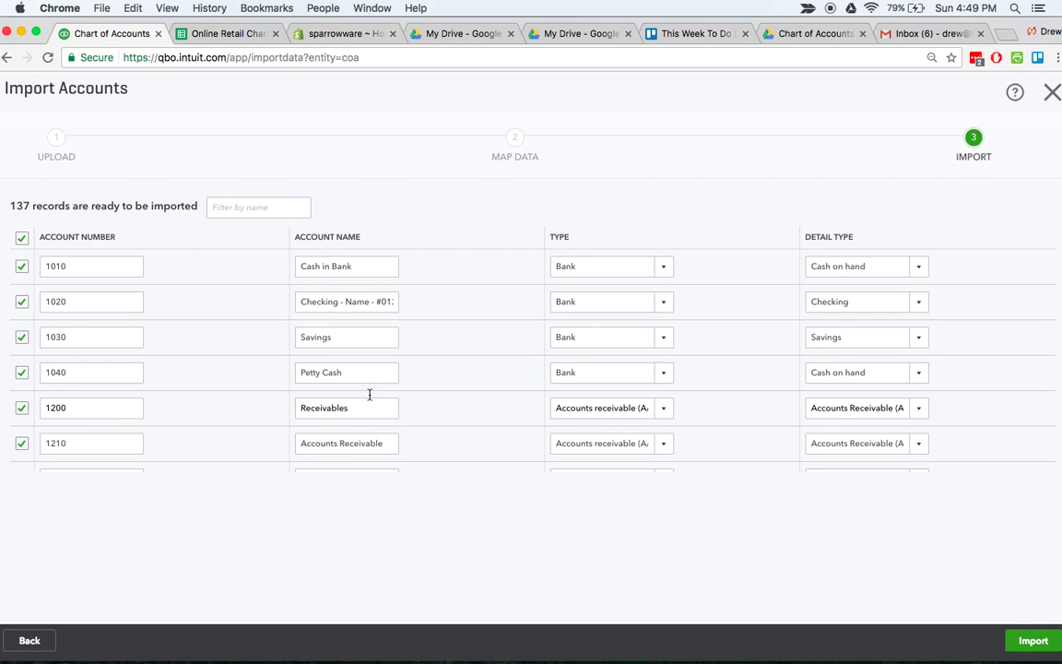
scroll(254, 349, down, 15)
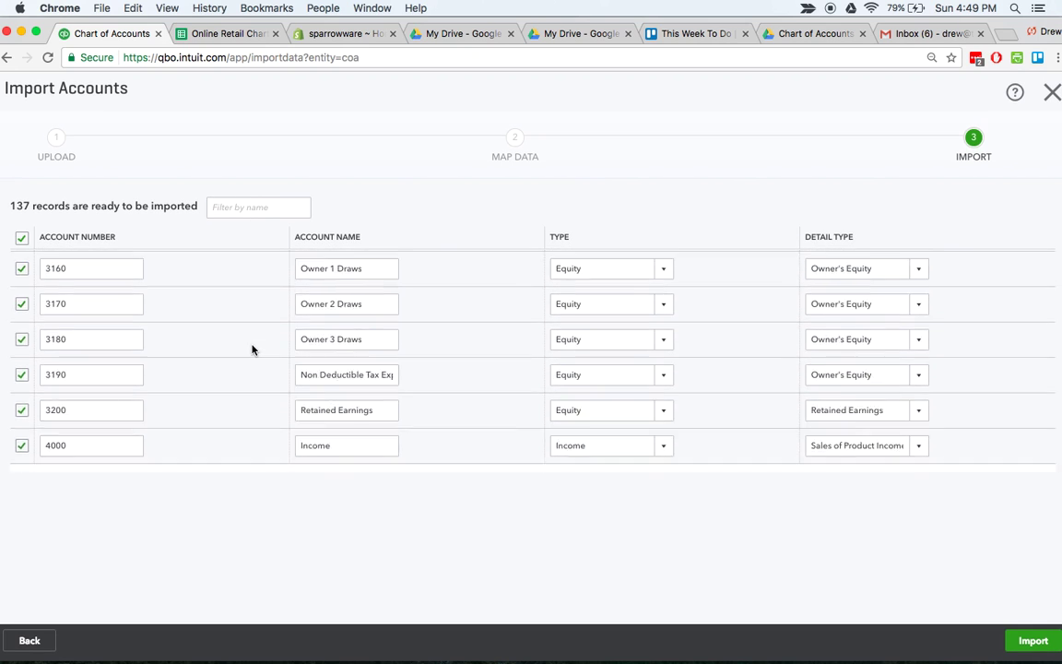
scroll(251, 350, down, 10)
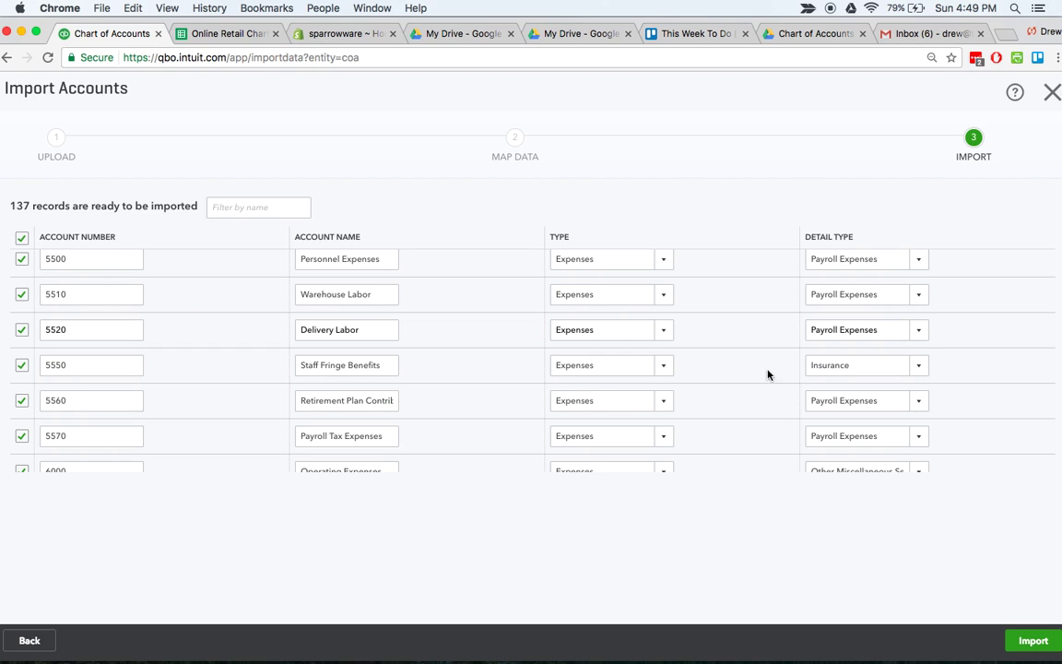
click(1052, 93)
click(601, 384)
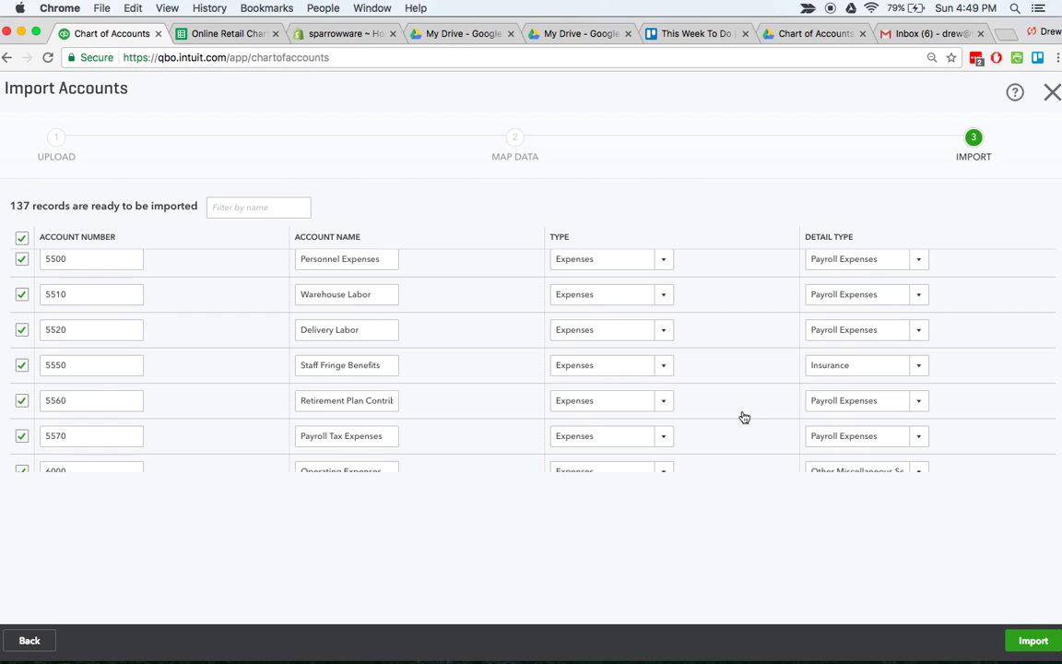
scroll(438, 321, down, 20)
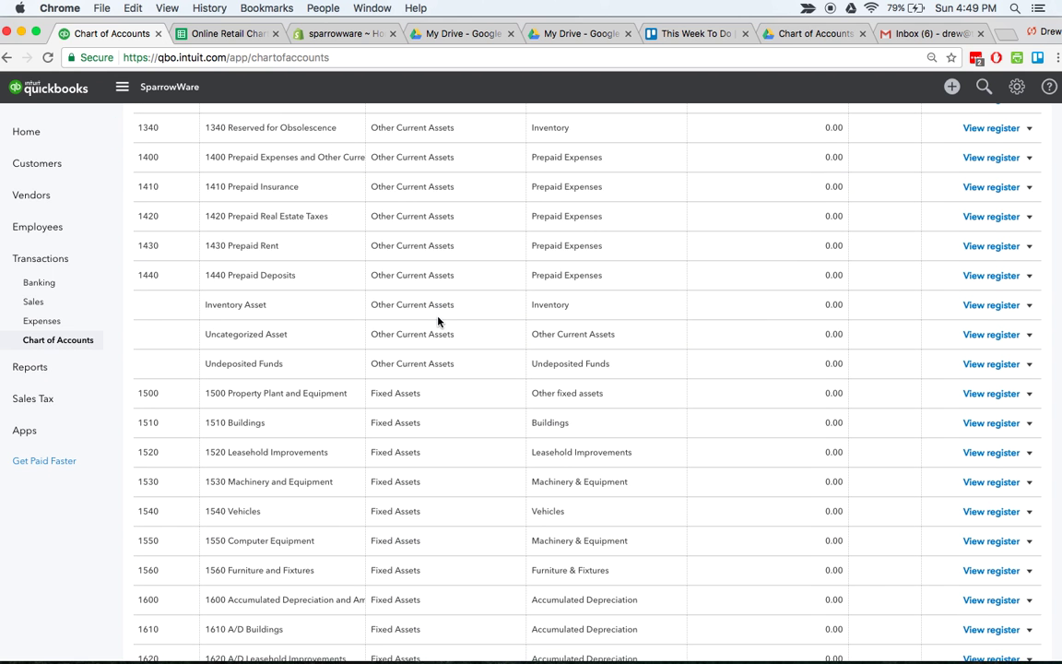
scroll(438, 321, down, 10)
scroll(437, 321, down, 15)
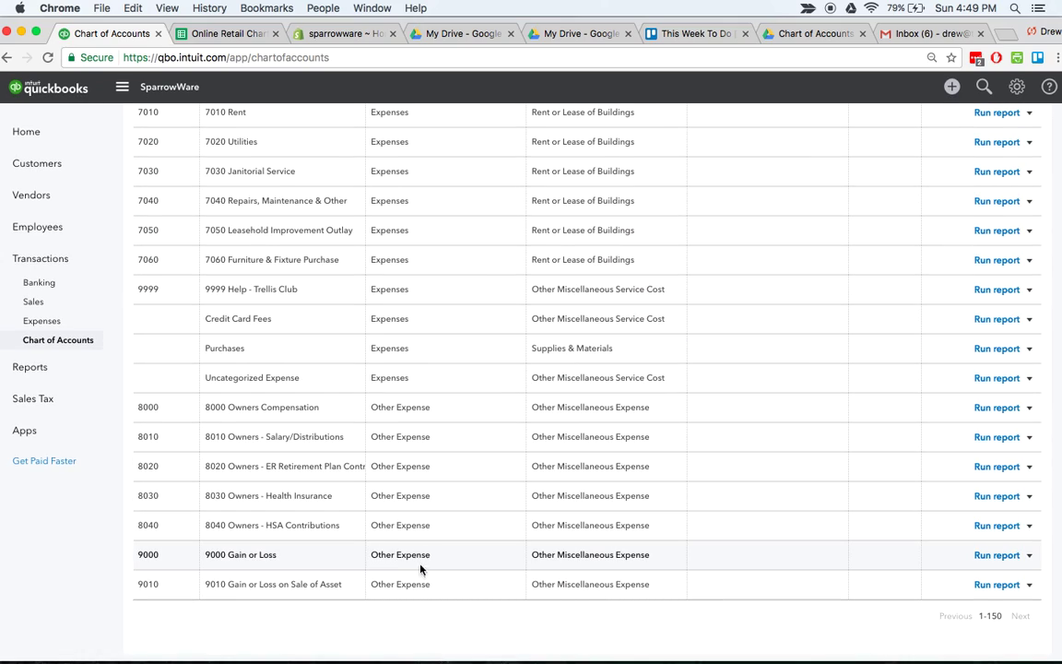
scroll(481, 527, up, 10)
scroll(482, 529, up, 20)
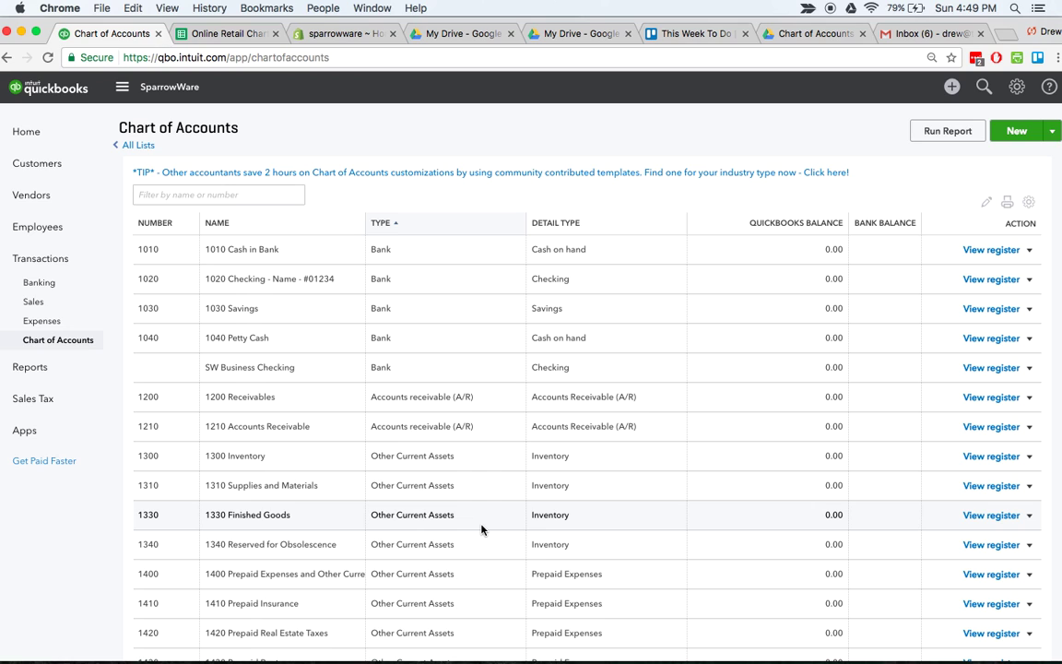
scroll(482, 528, down, 5)
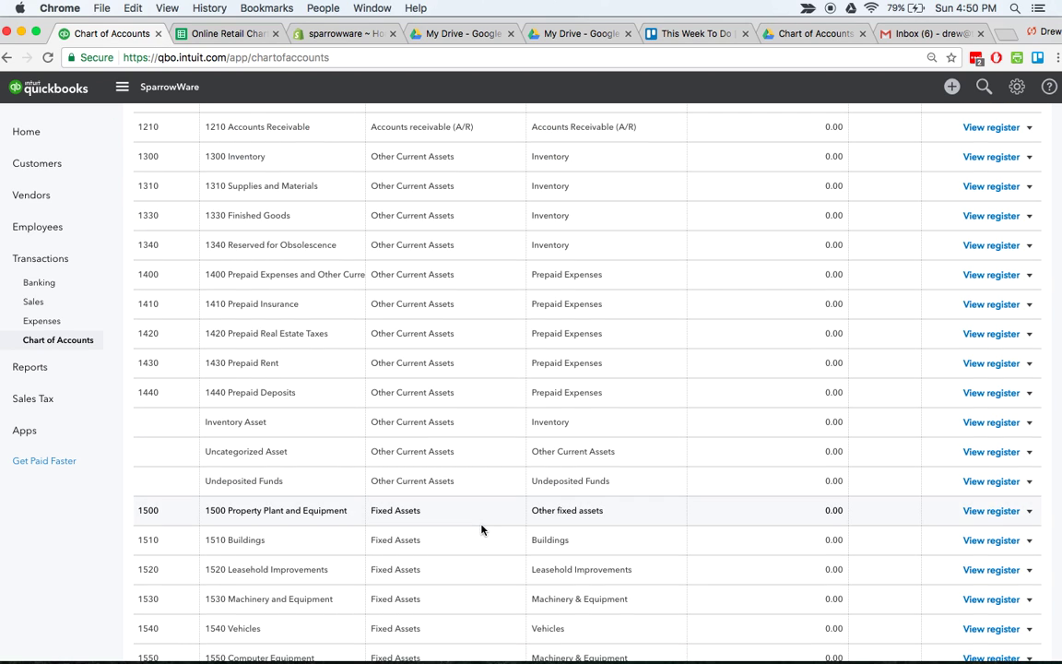
scroll(482, 528, down, 5)
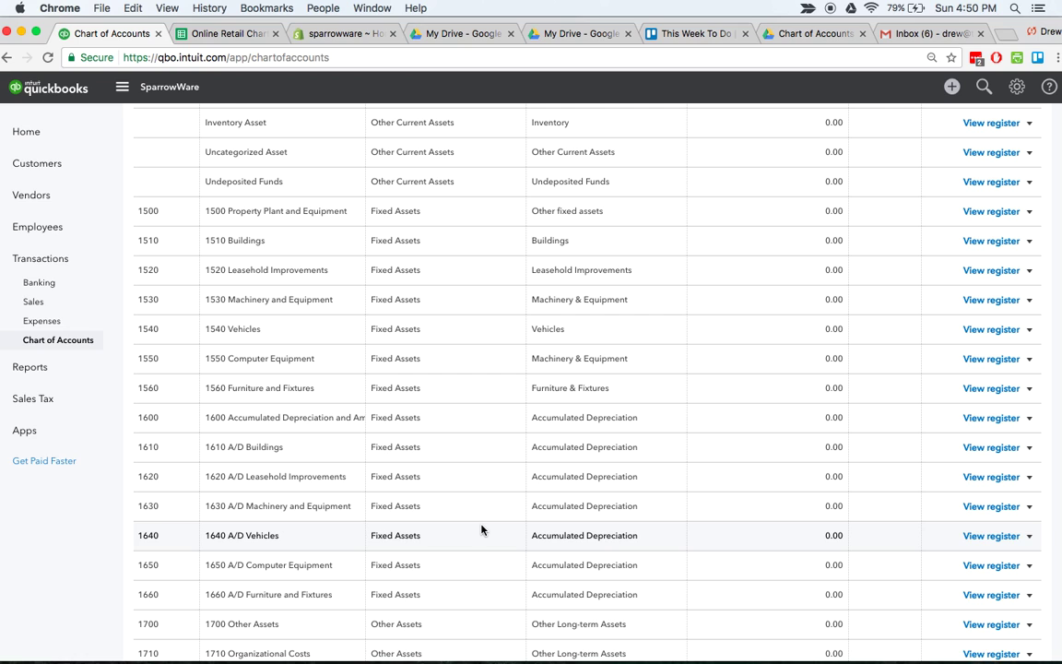
scroll(481, 528, down, 20)
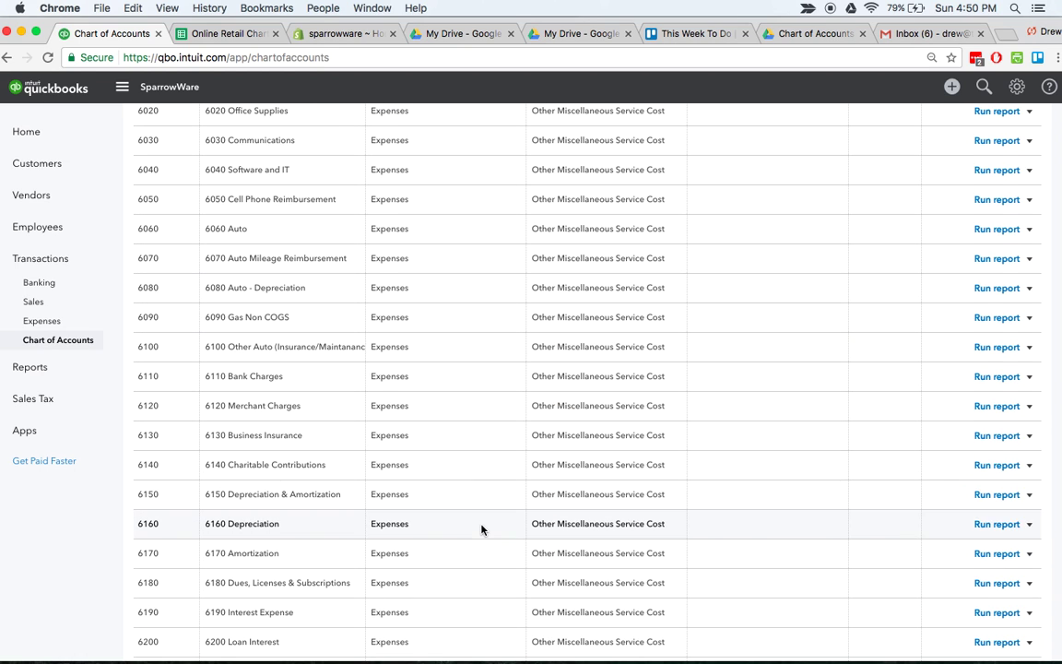
scroll(481, 528, down, 15)
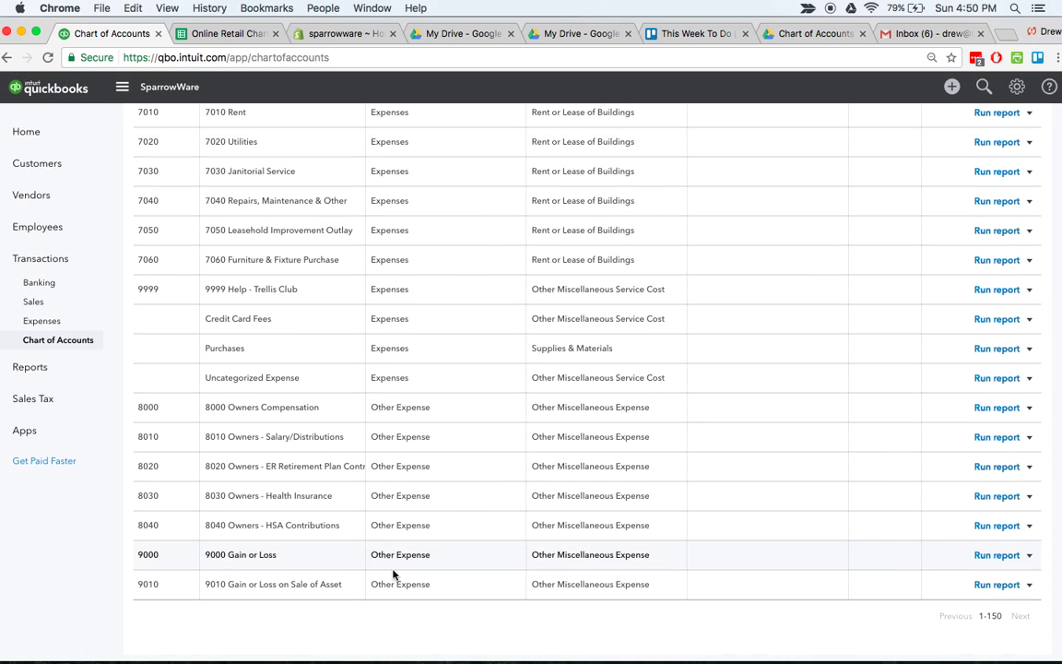
scroll(470, 528, up, 12)
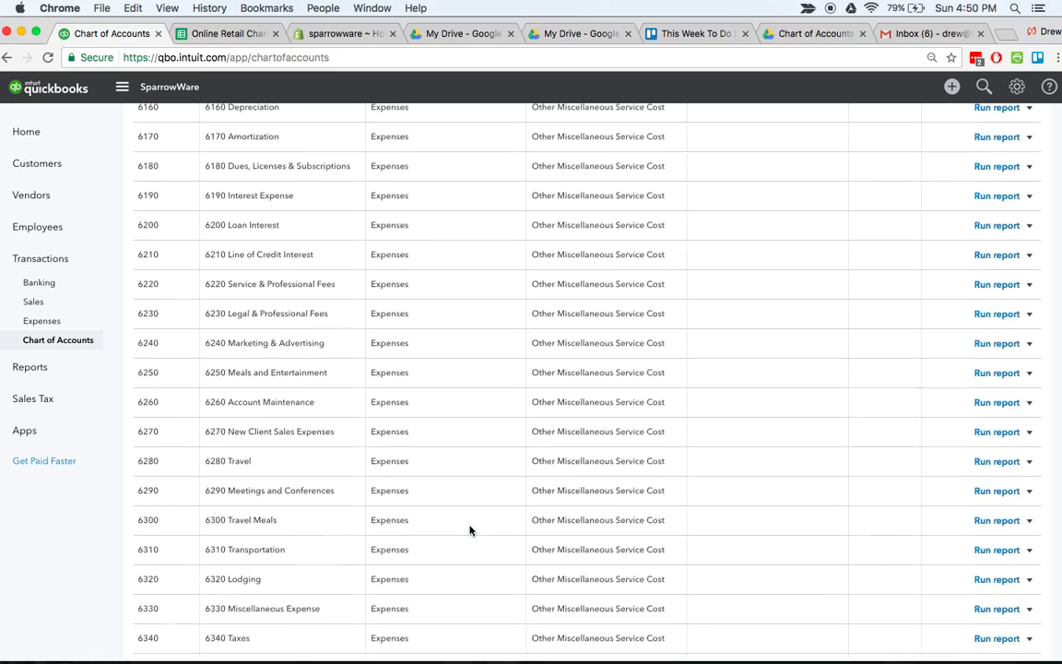
scroll(469, 530, up, 20)
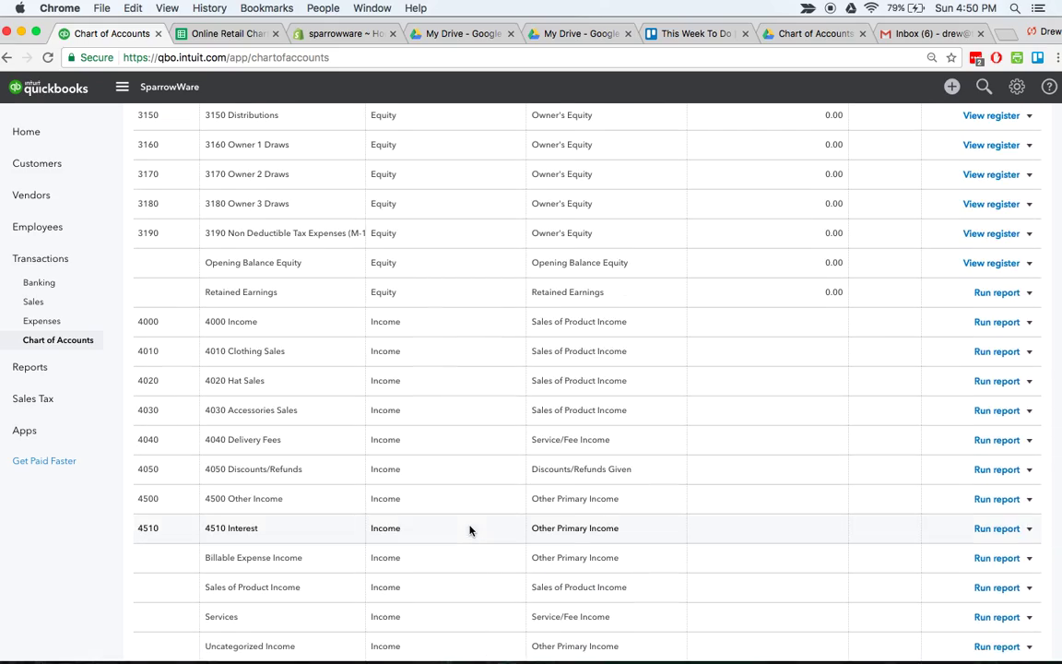
scroll(469, 530, up, 20)
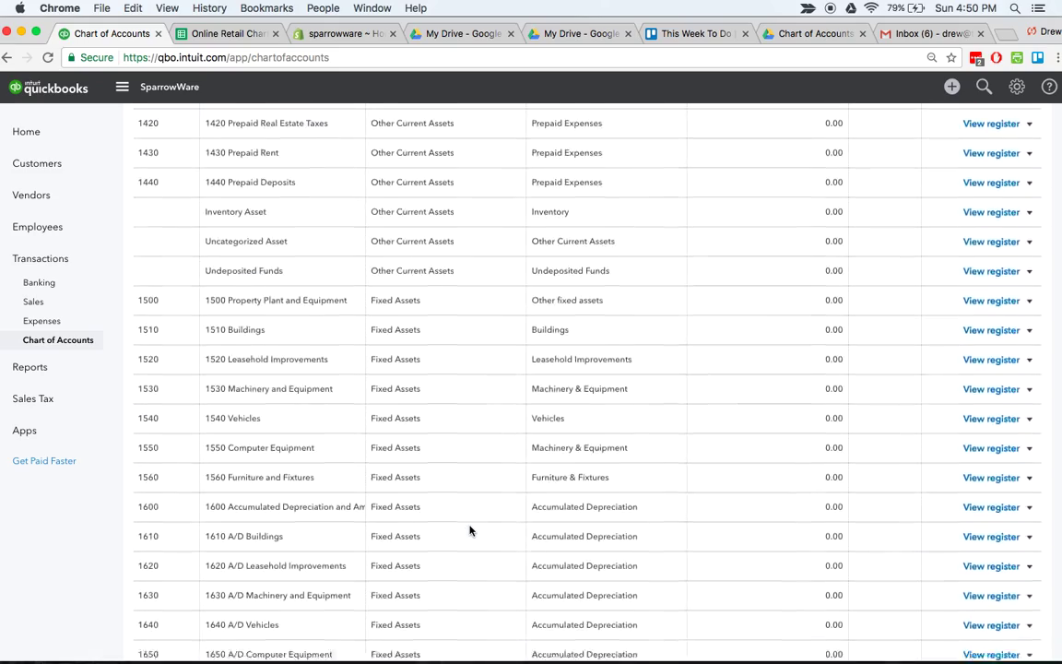
scroll(470, 530, up, 1)
scroll(469, 530, up, 10)
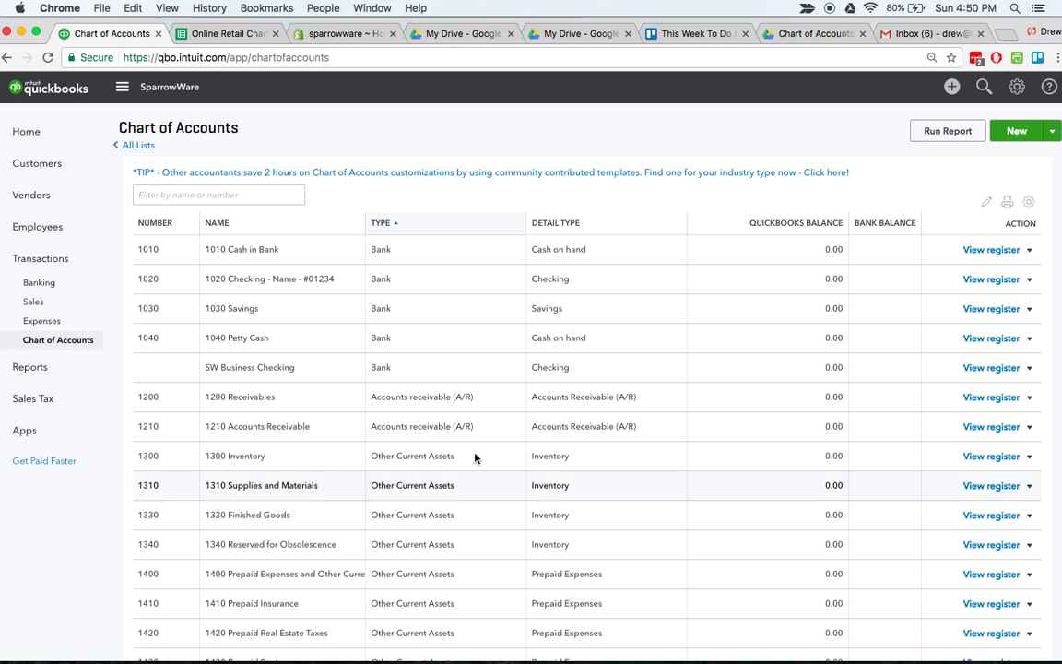
scroll(474, 434, down, 5)
scroll(476, 437, down, 10)
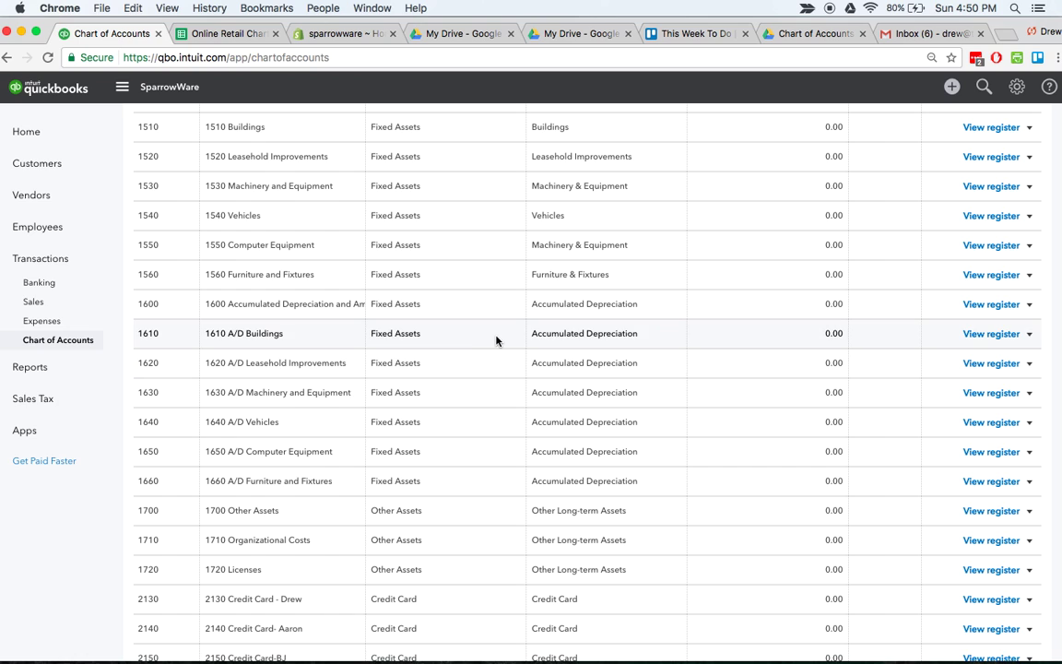
scroll(496, 340, down, 3)
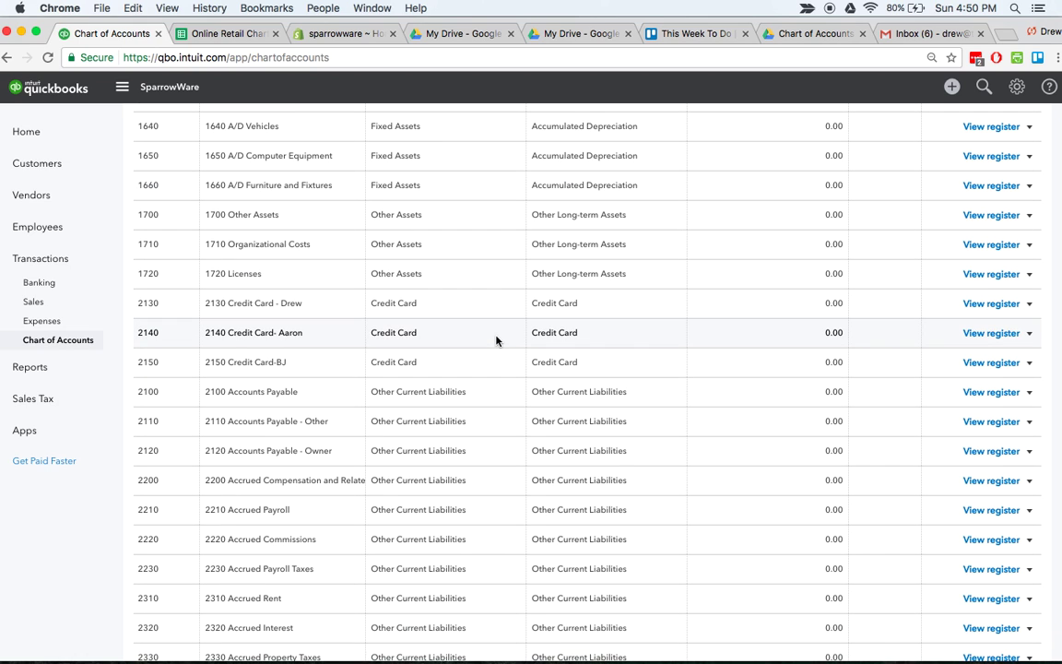
scroll(496, 340, down, 4)
scroll(496, 341, down, 3)
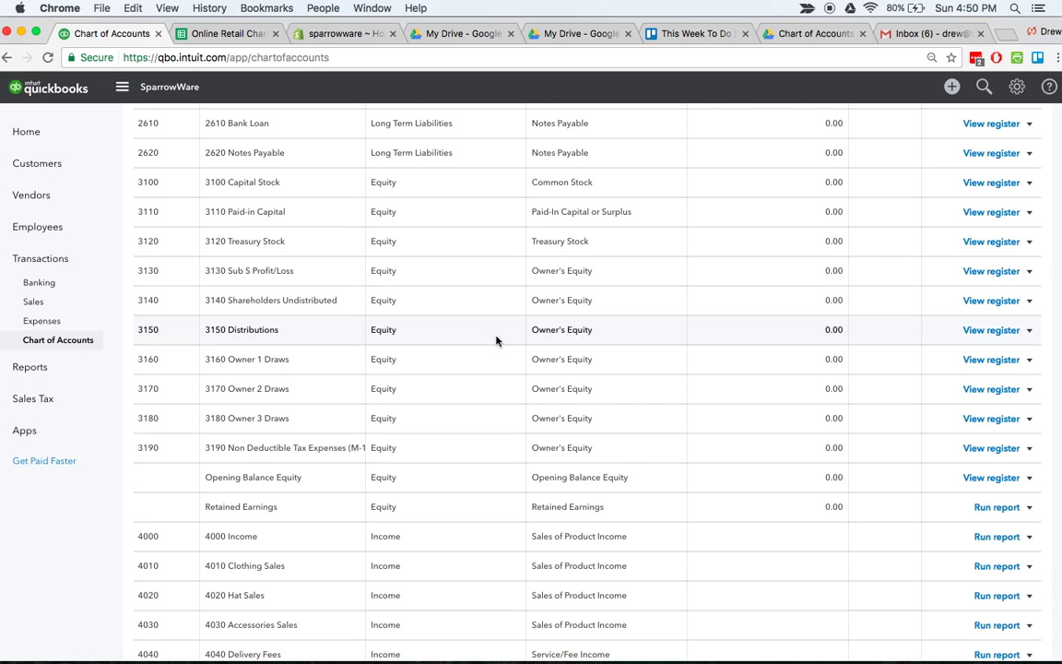
scroll(496, 340, down, 10)
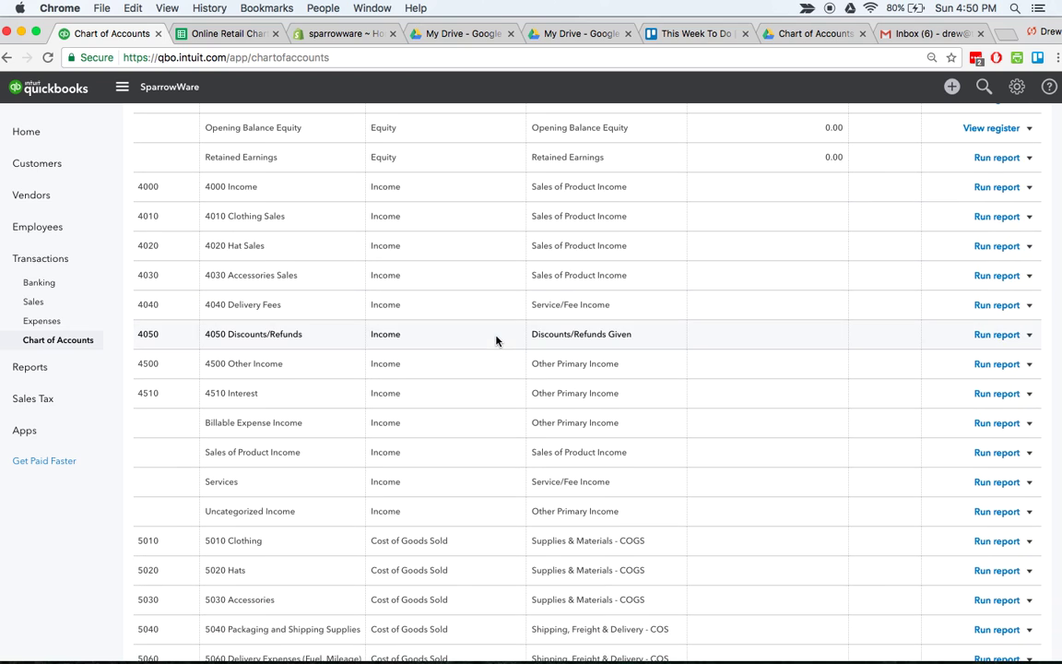
scroll(496, 340, down, 4)
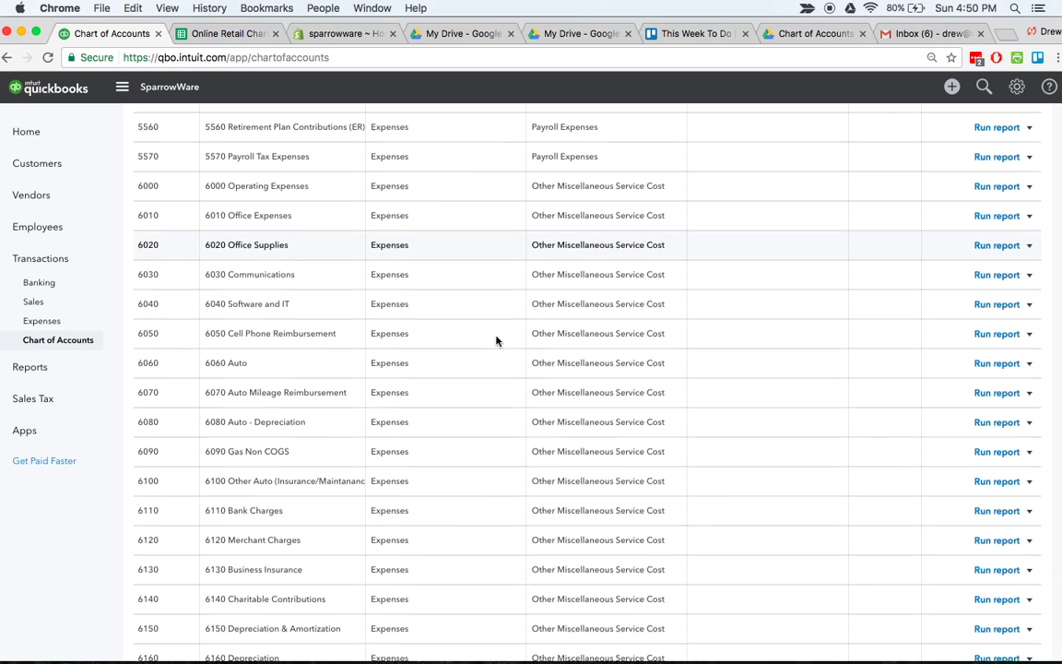
scroll(496, 340, down, 7)
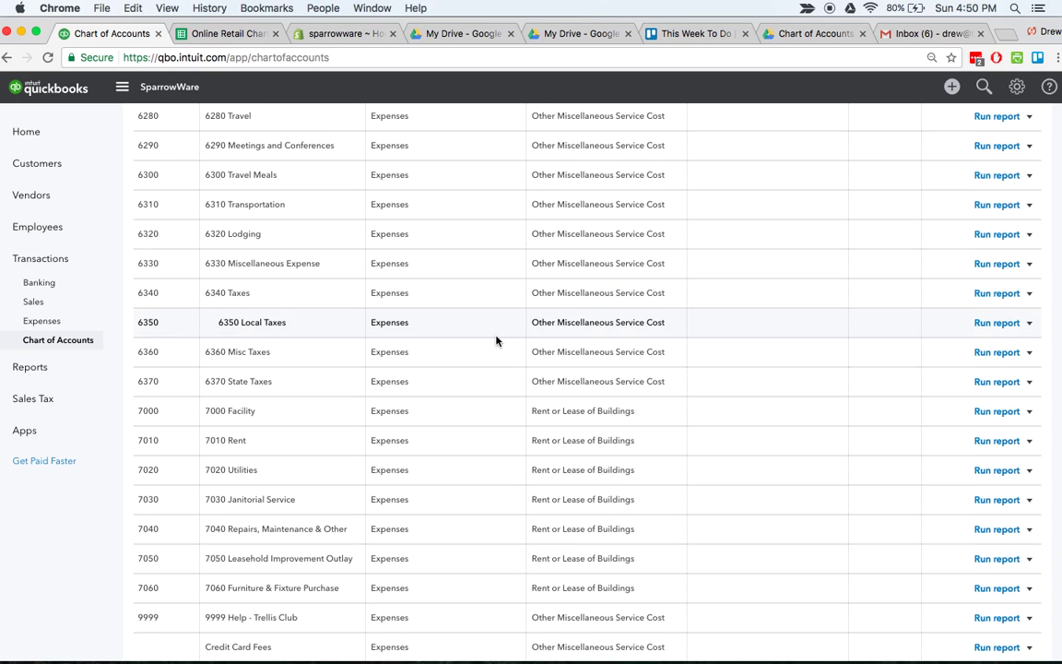
scroll(489, 450, down, 2)
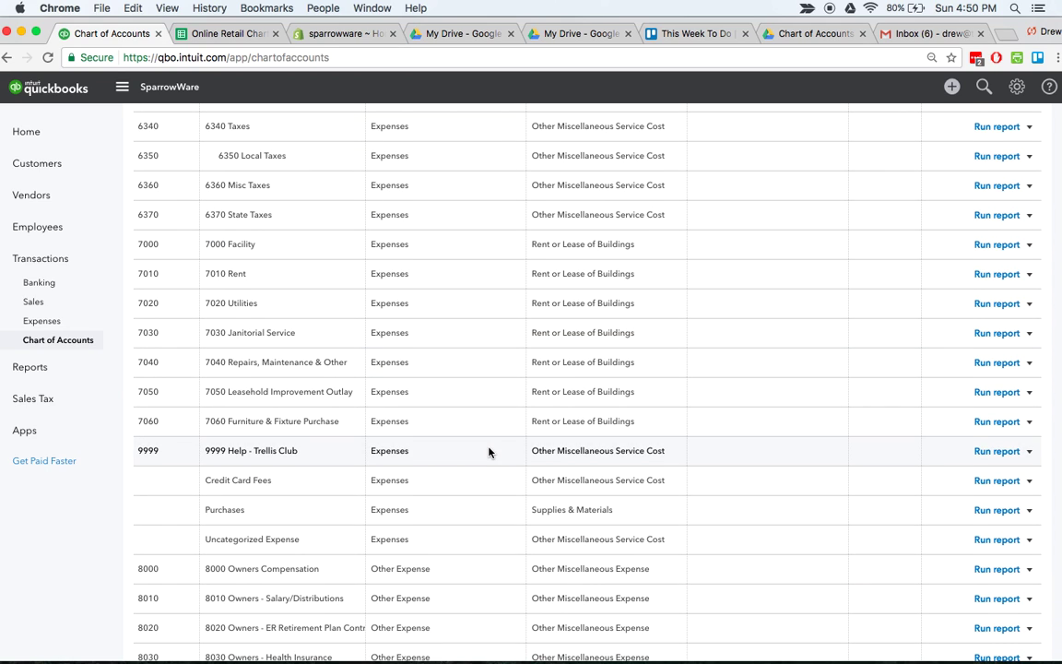
scroll(489, 452, down, 3)
scroll(489, 452, up, 10)
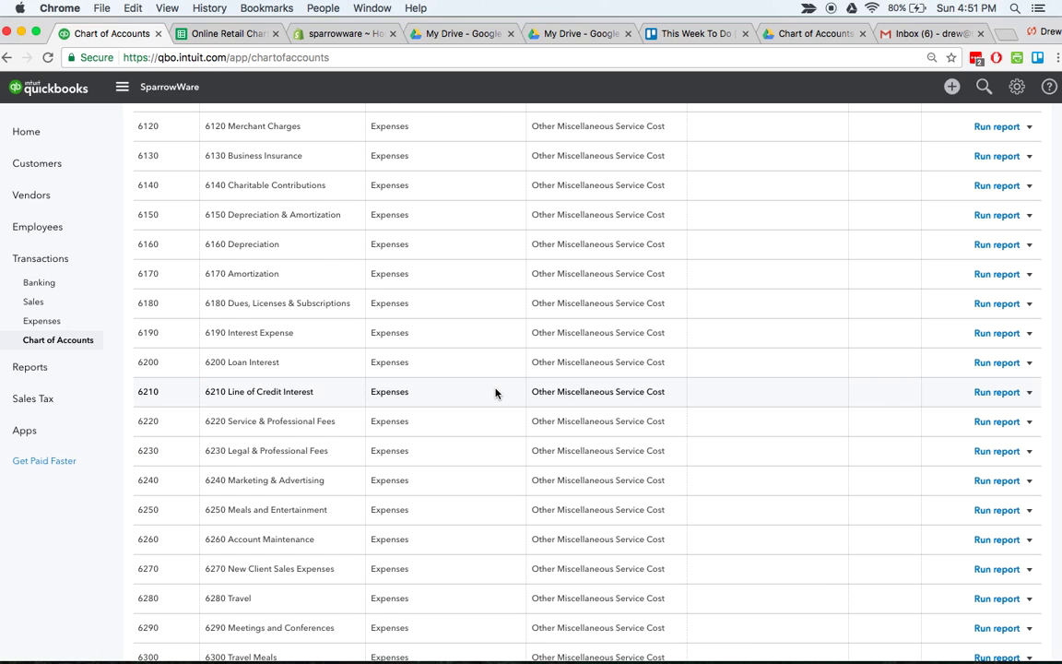
scroll(495, 391, up, 3)
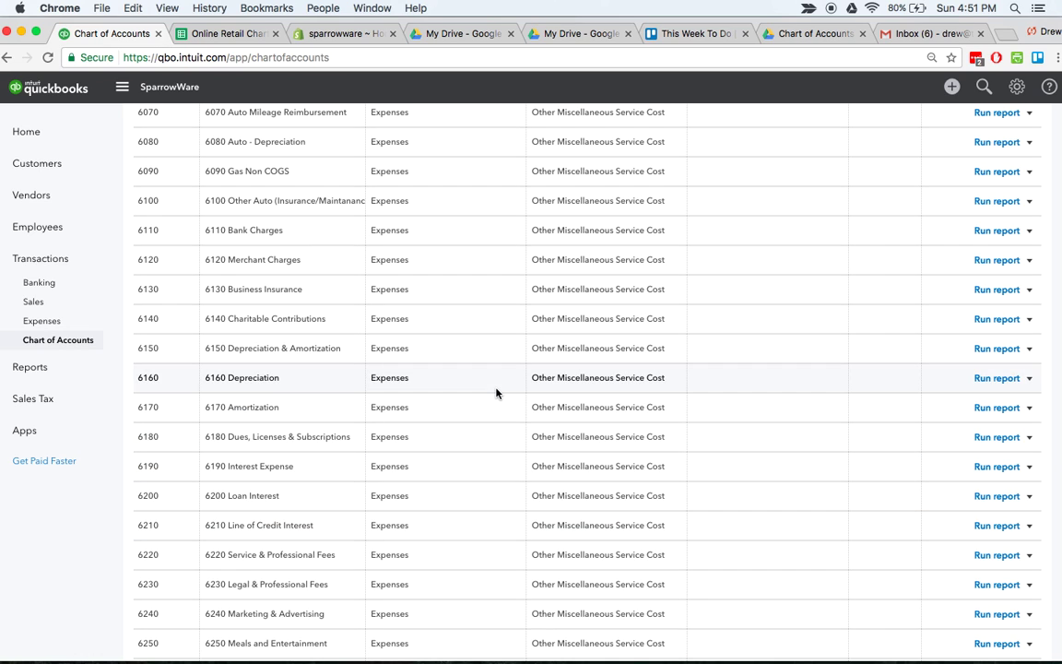
scroll(495, 394, up, 3)
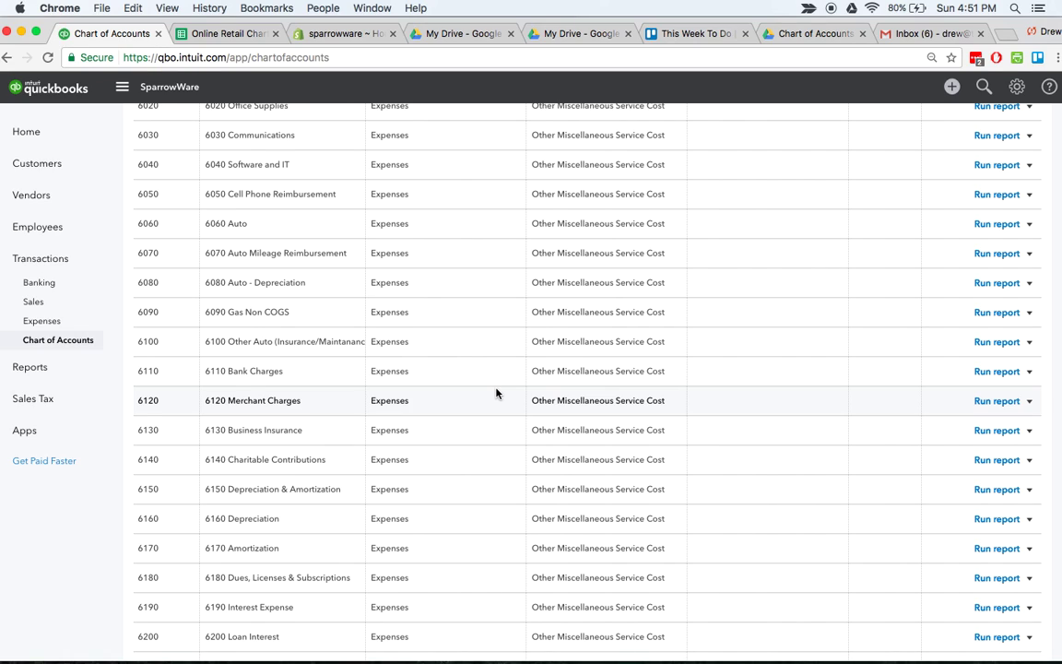
scroll(496, 393, up, 20)
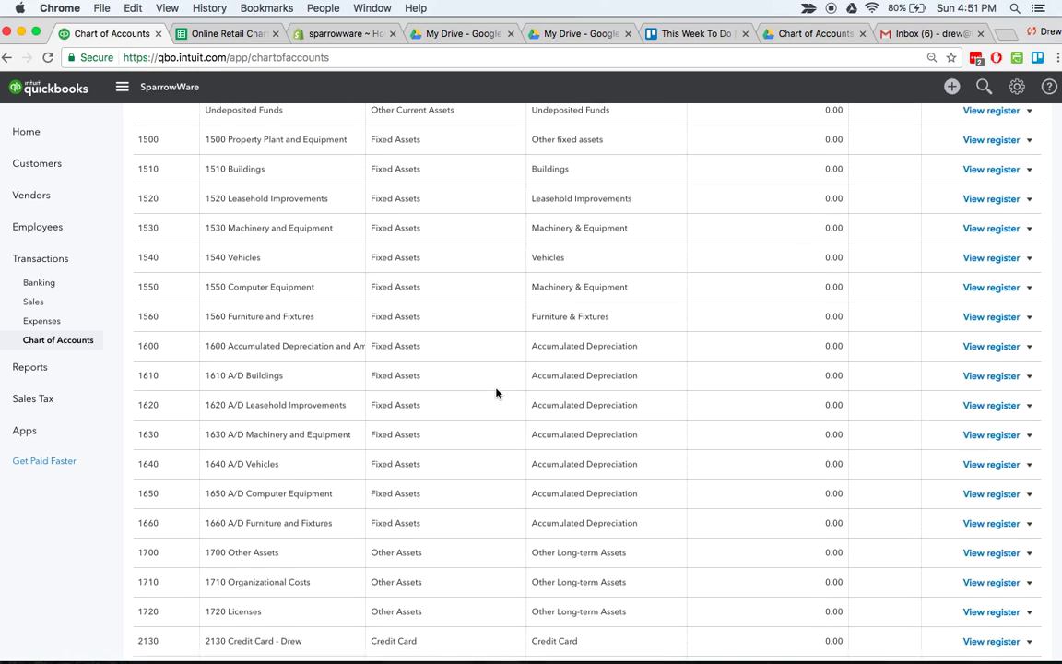
scroll(496, 394, up, 10)
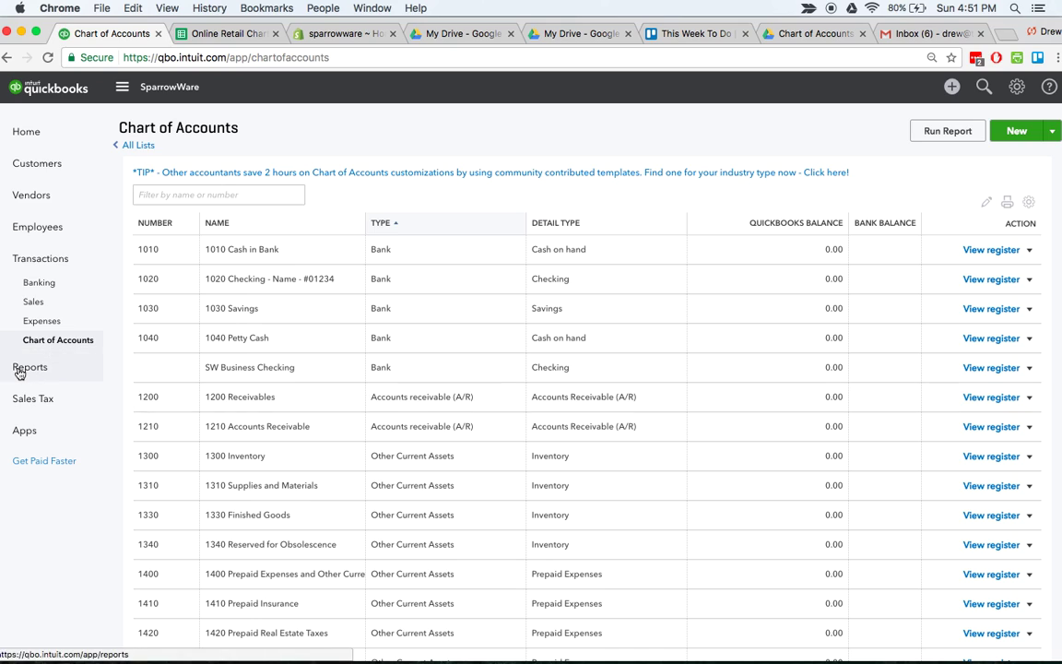
Run SparrowWare's Profit and Loss report and dismiss the customization tour.
click(20, 369)
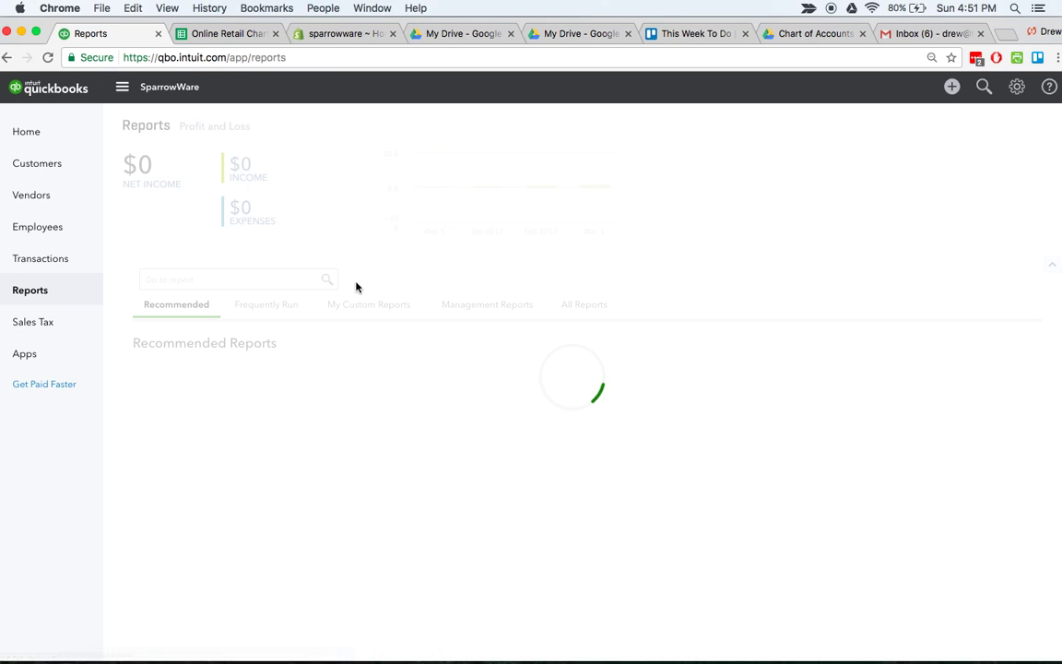
click(440, 420)
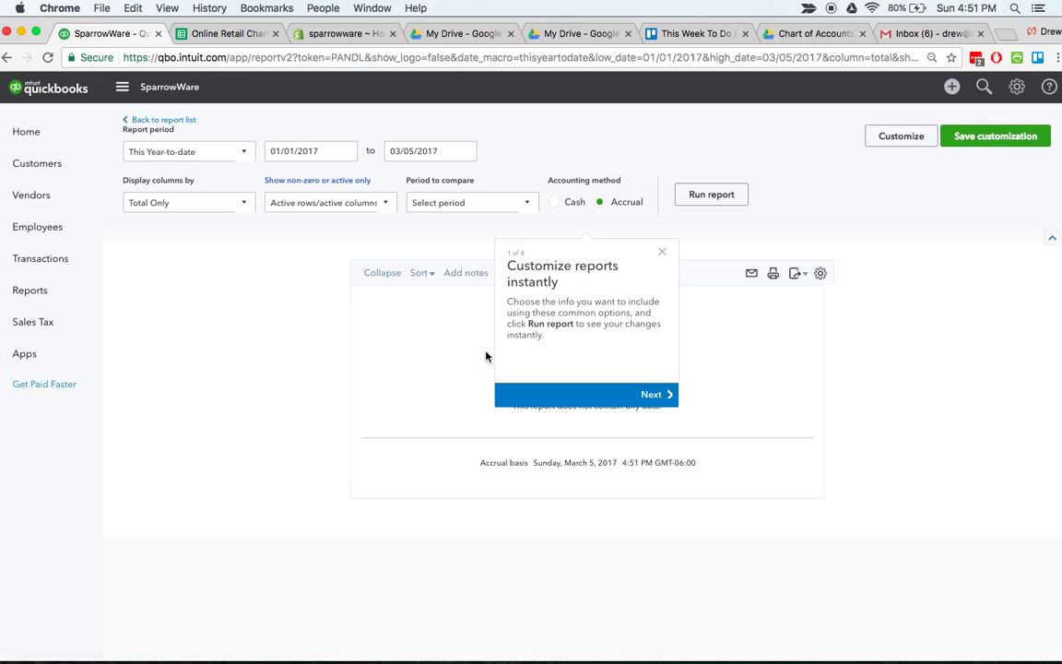
click(661, 252)
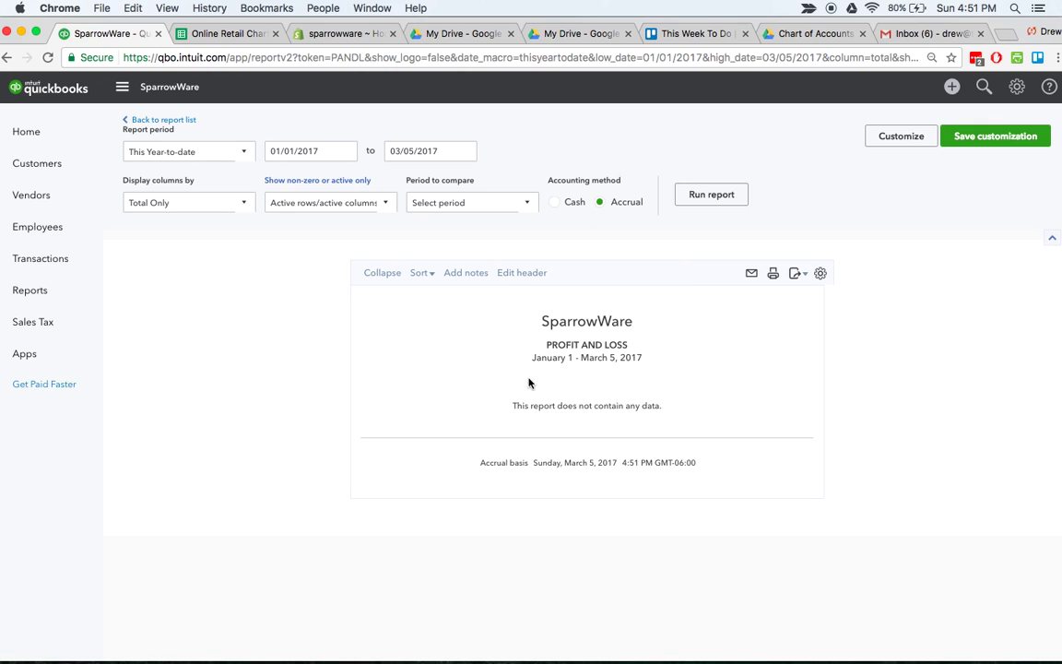
click(79, 266)
View the Bank and Credit Cards connection options such as Chase, Wells Fargo and PayPal.
click(40, 288)
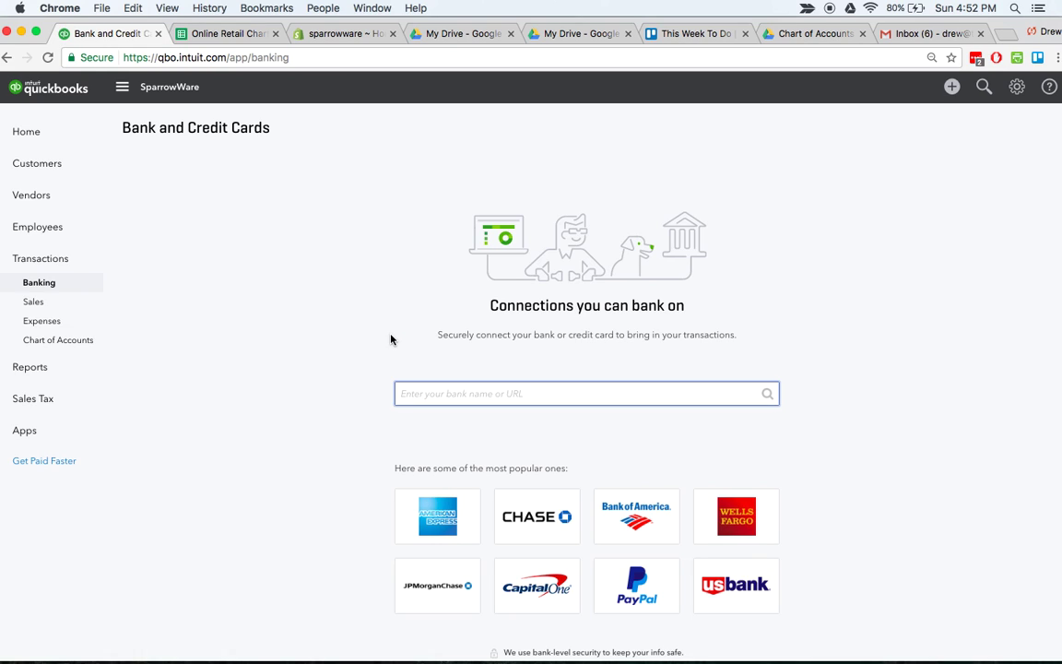
scroll(786, 397, down, 3)
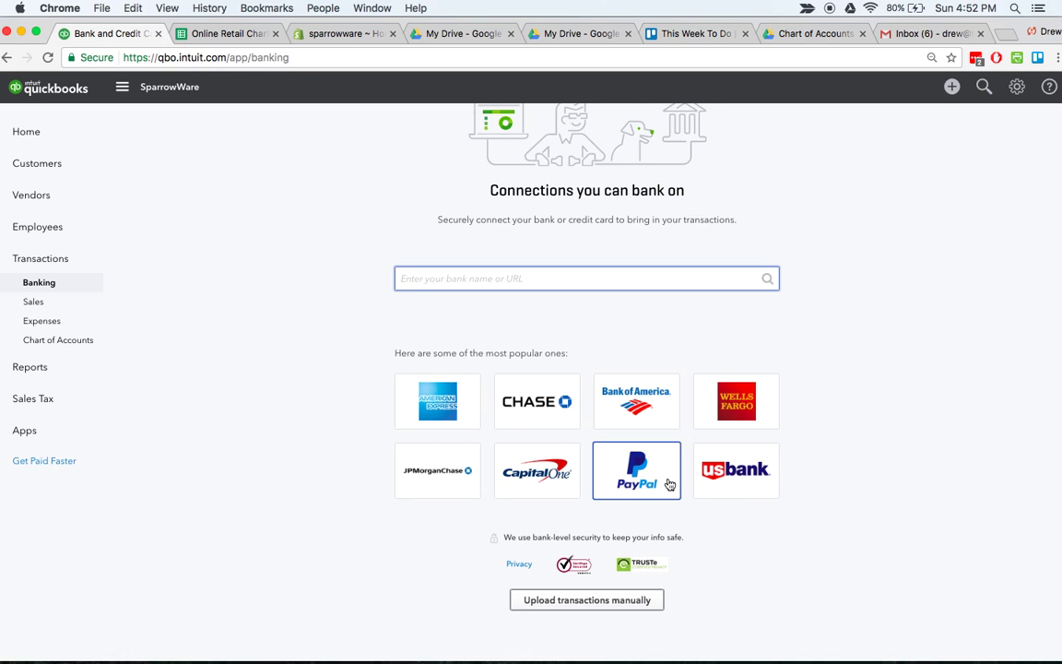
scroll(304, 330, up, 3)
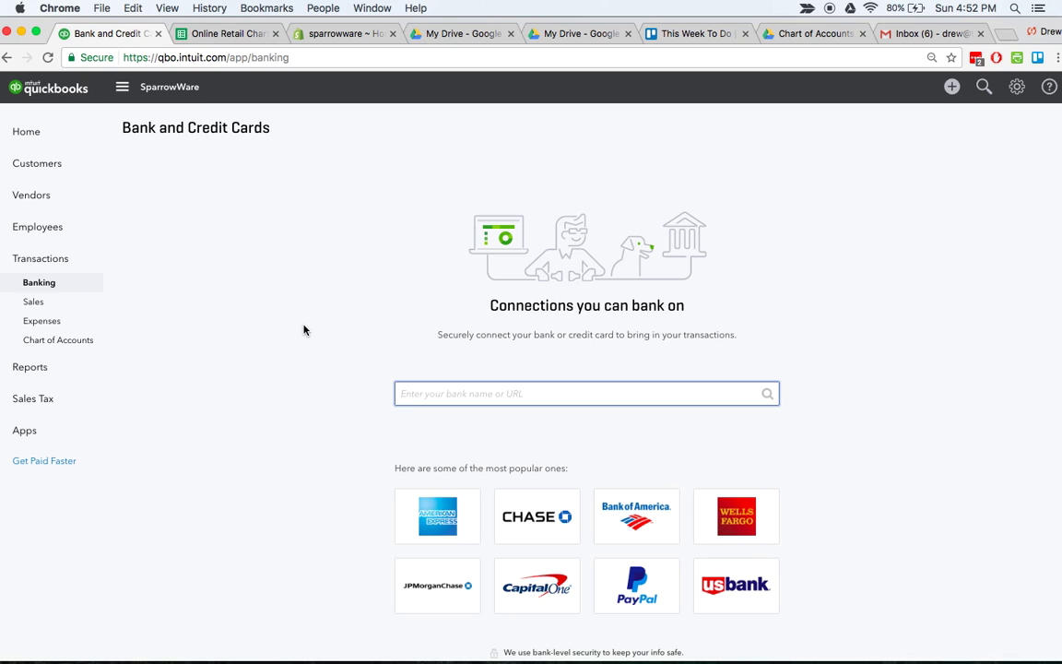
click(69, 340)
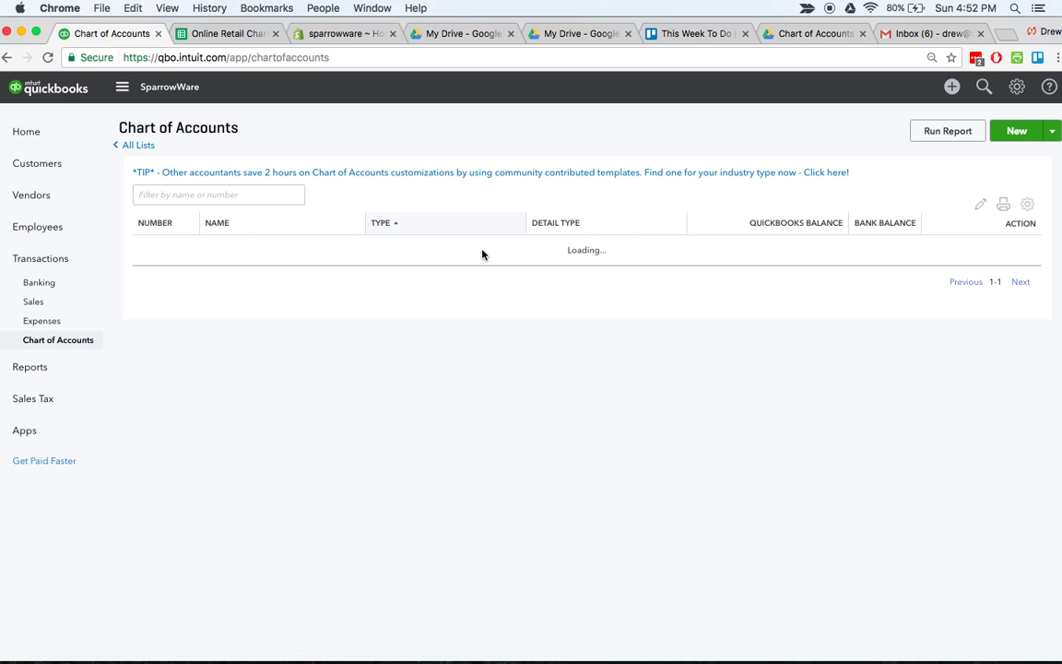
Scroll through all 150 accounts from 1010 Cash in Bank to 9010 and back.
scroll(643, 313, down, 15)
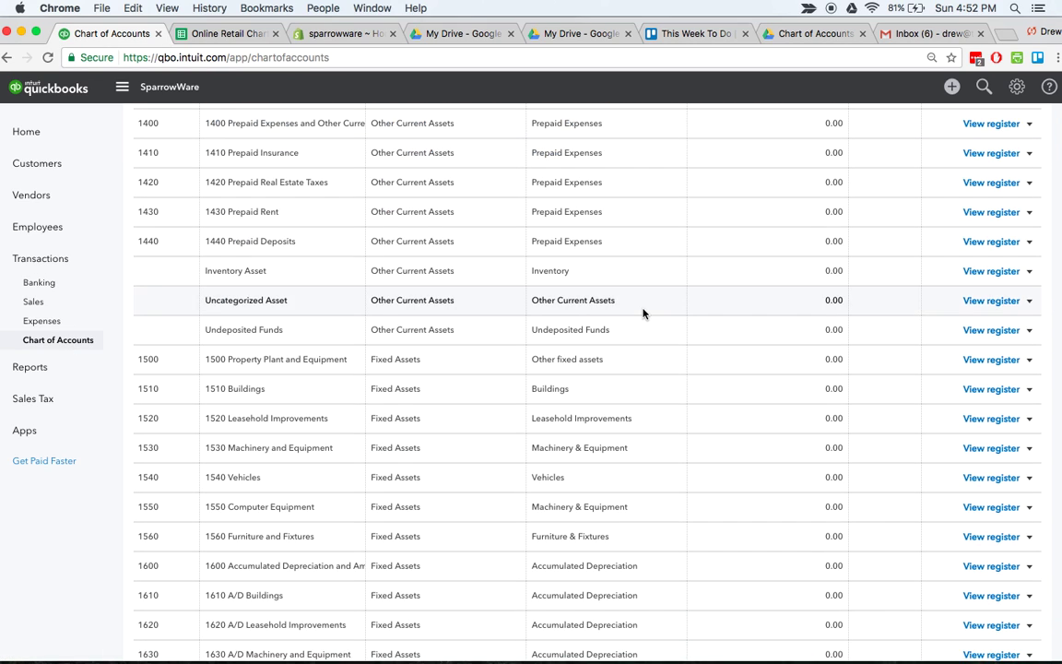
scroll(643, 314, down, 20)
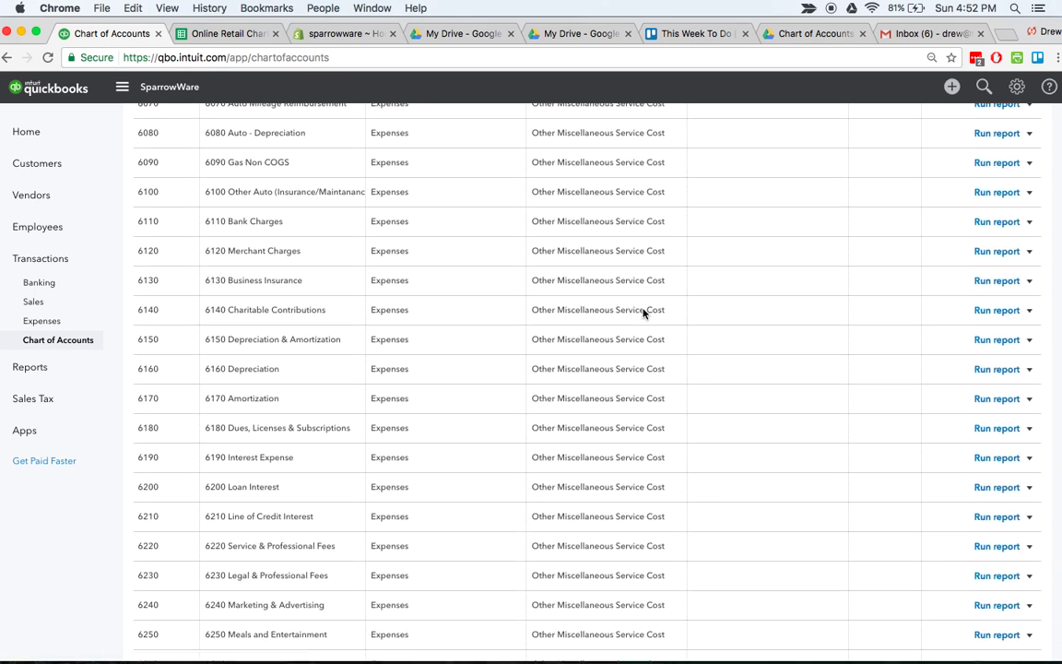
scroll(642, 314, up, 20)
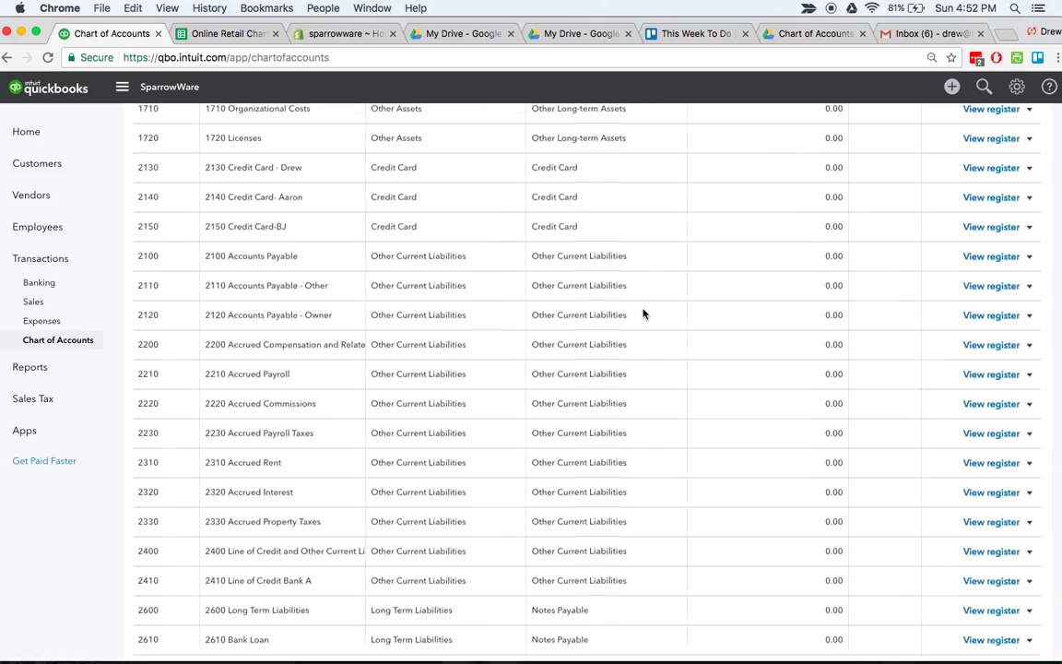
scroll(643, 314, up, 5)
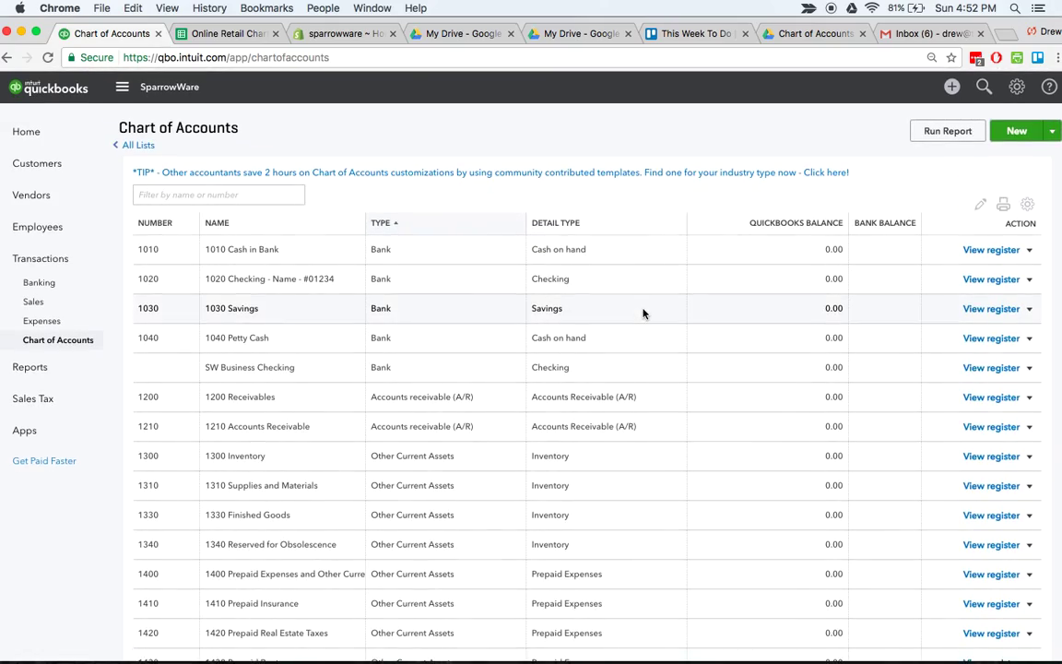
scroll(643, 313, down, 10)
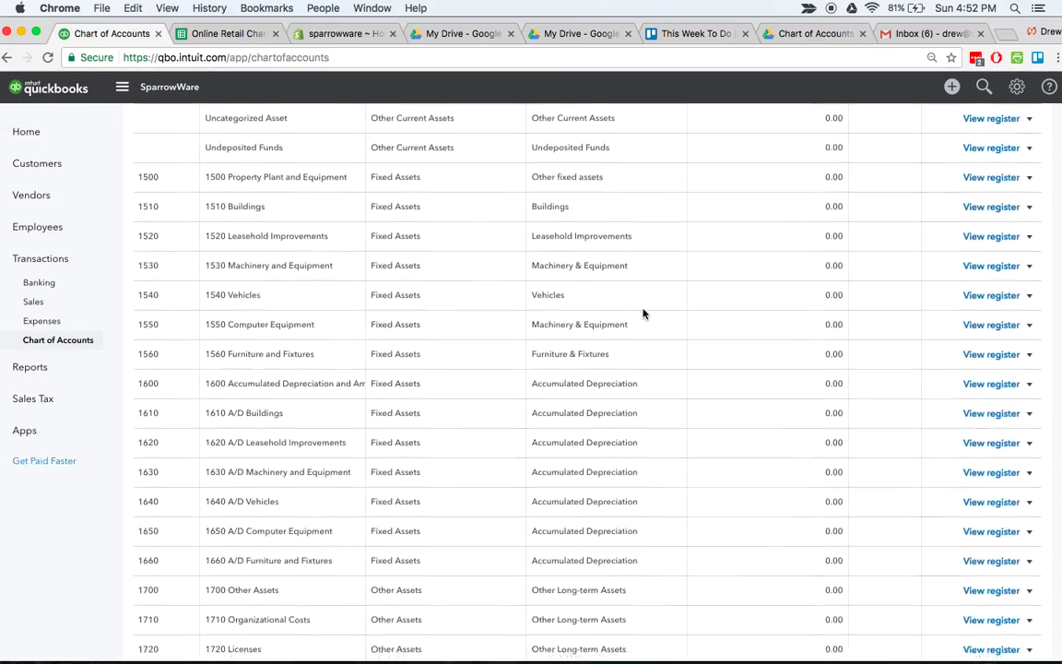
scroll(643, 313, down, 20)
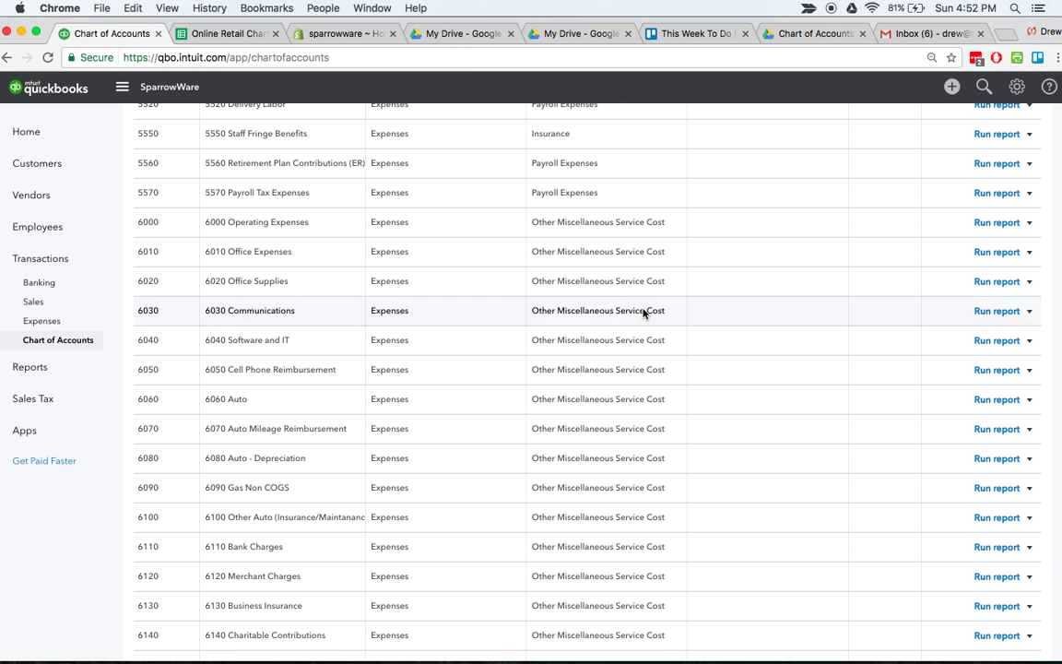
scroll(694, 395, down, 5)
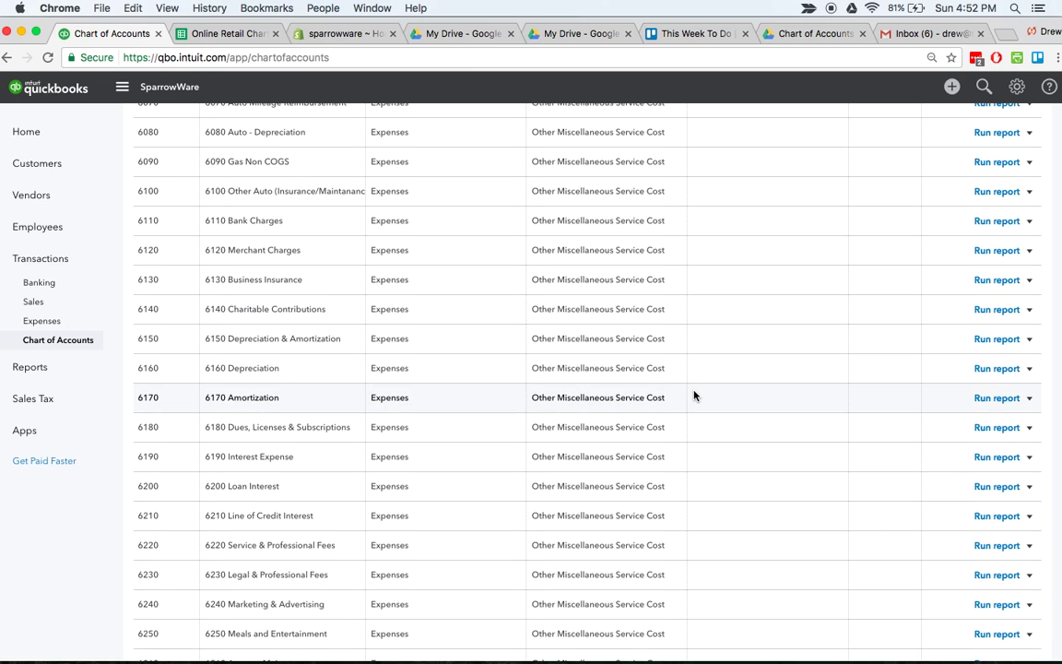
scroll(768, 432, down, 15)
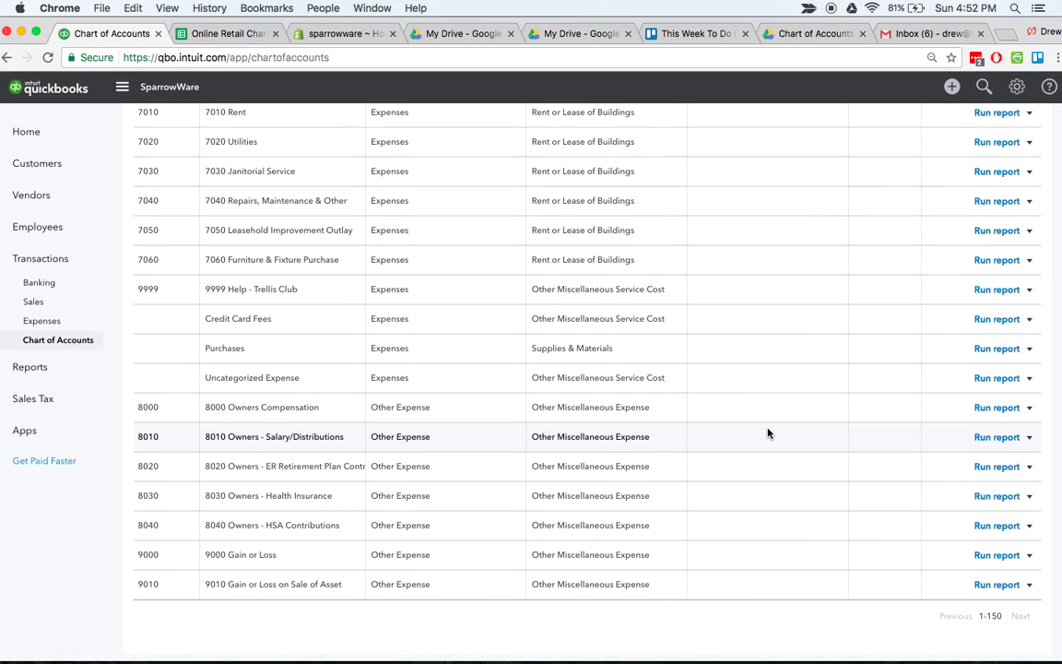
scroll(768, 432, up, 20)
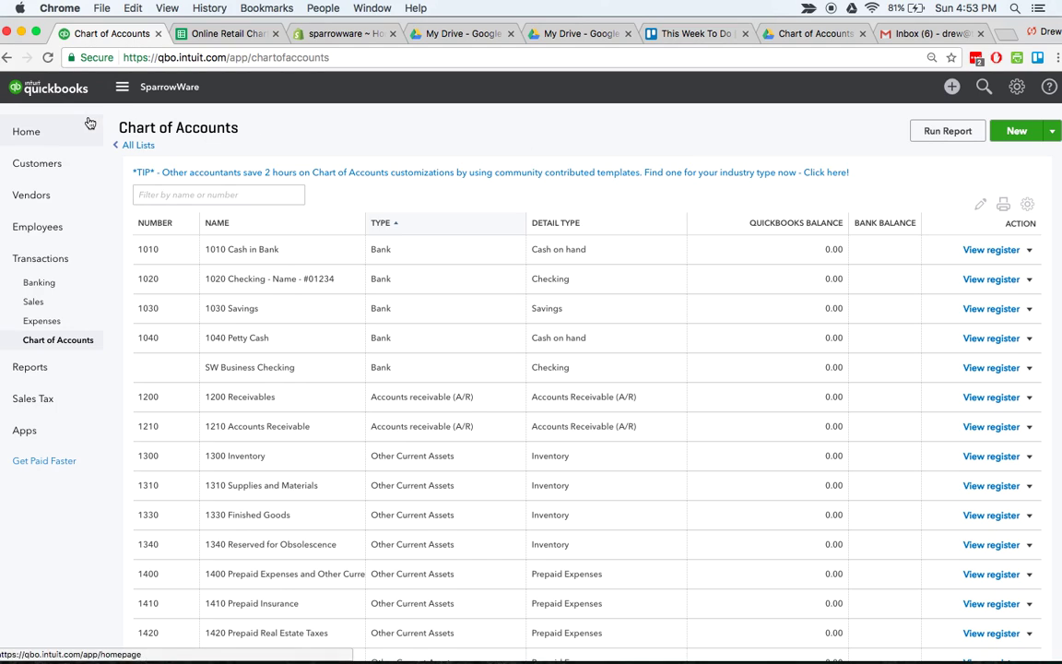
Return to the SparrowWare home dashboard showing 1010 Cash in Bank at $0.00.
click(33, 130)
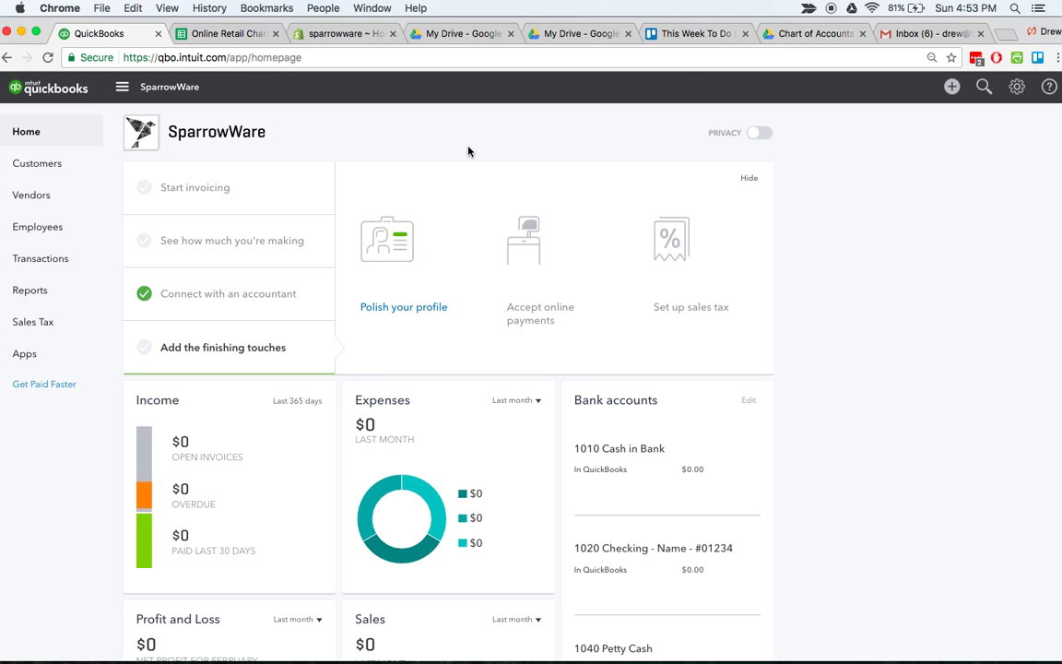
click(343, 33)
click(103, 33)
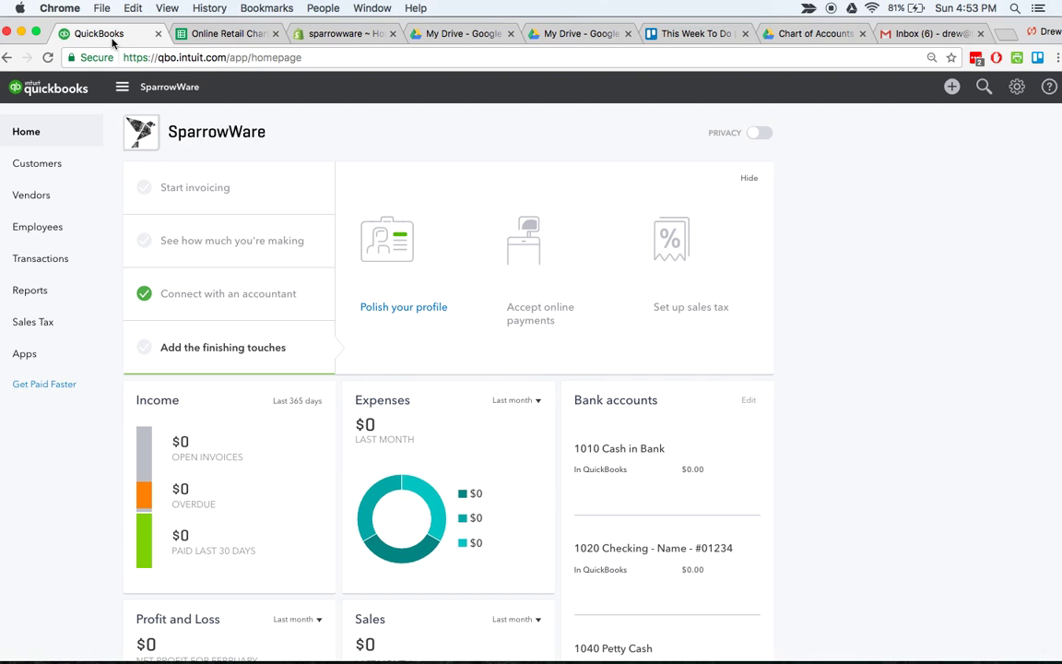